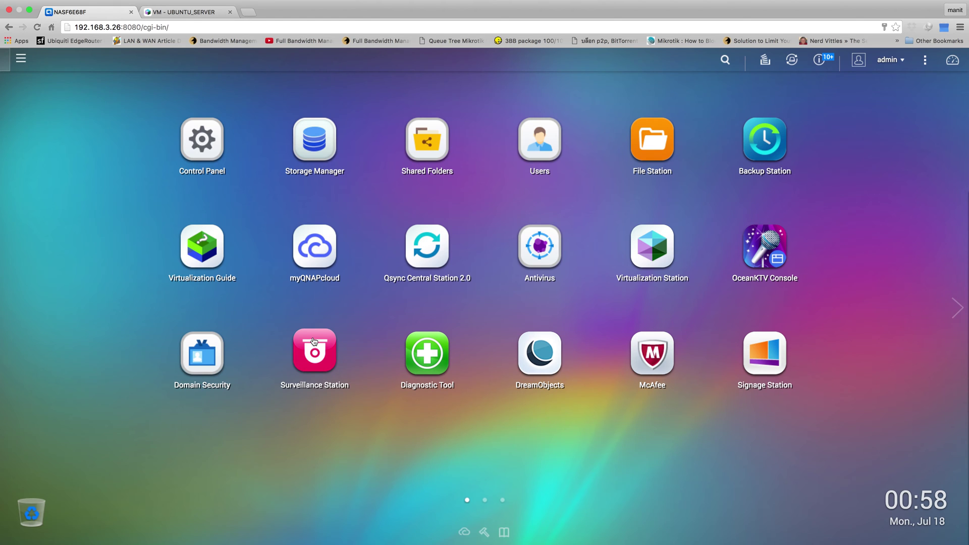
Step: Open Surveillance Station from the QTS desktop and log in with the account password
click(314, 341)
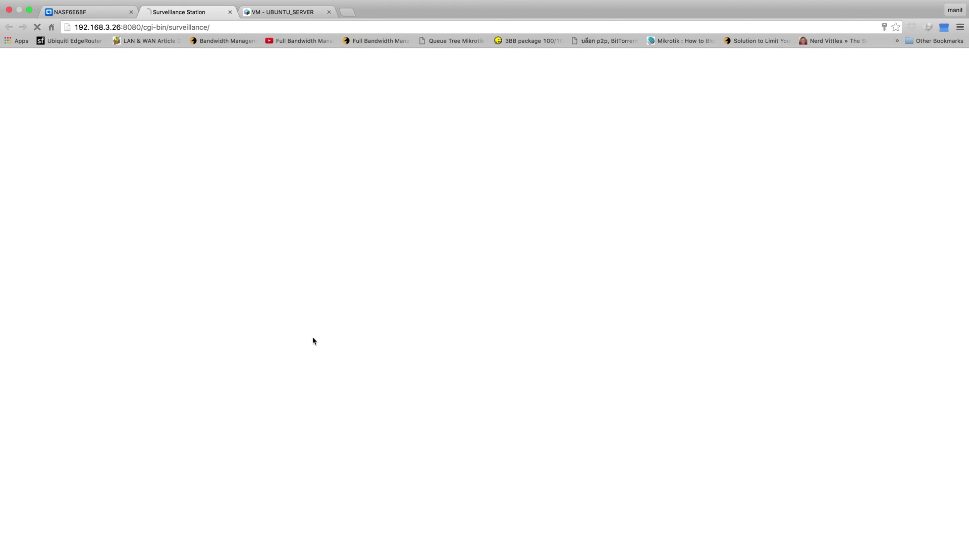
click(473, 330)
text(***)
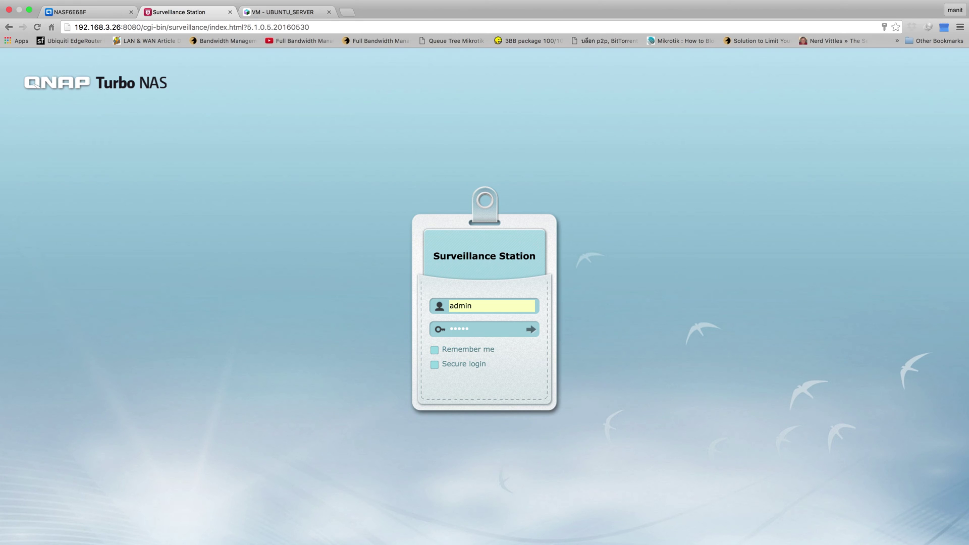
text(**)
key(Return)
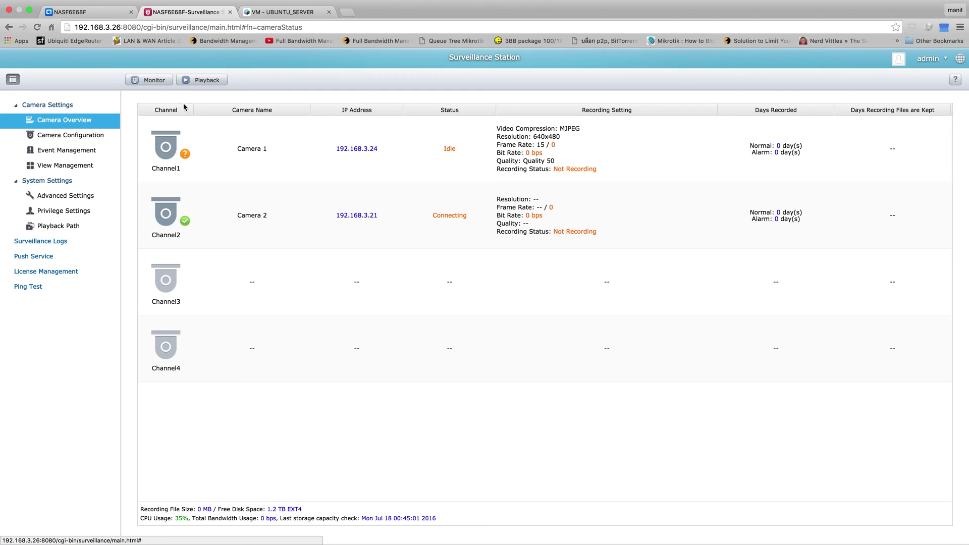
Step: Dismiss the browser's image menu and go to the Camera Configuration list
right_click(174, 150)
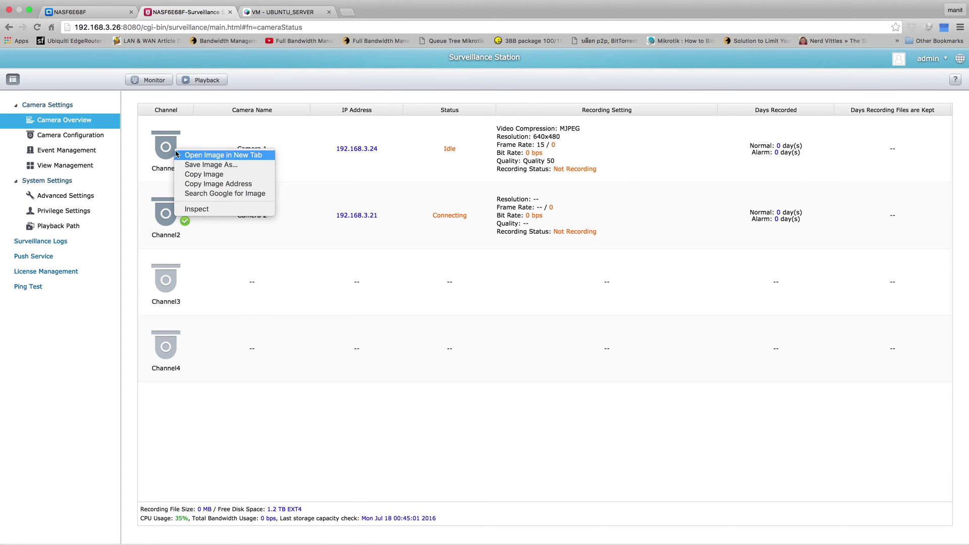
click(95, 139)
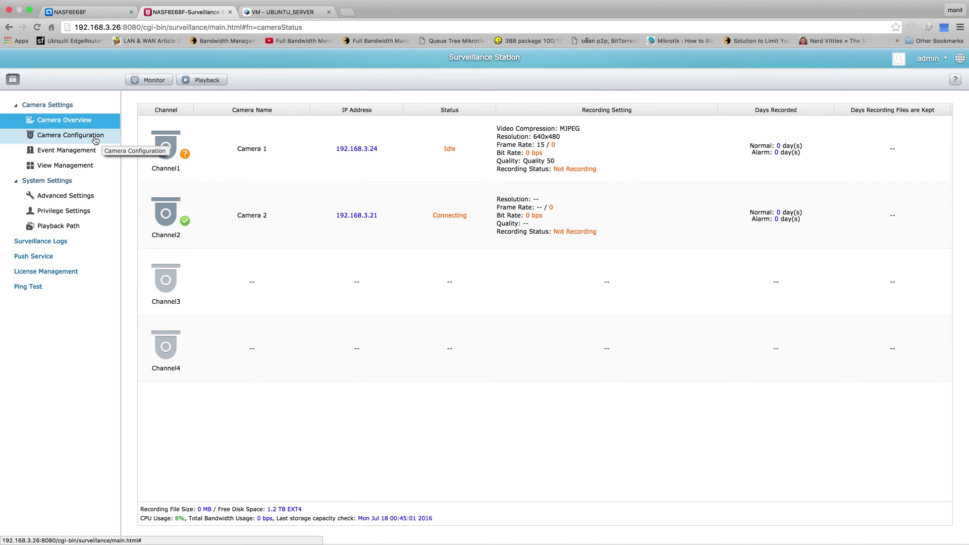
click(94, 138)
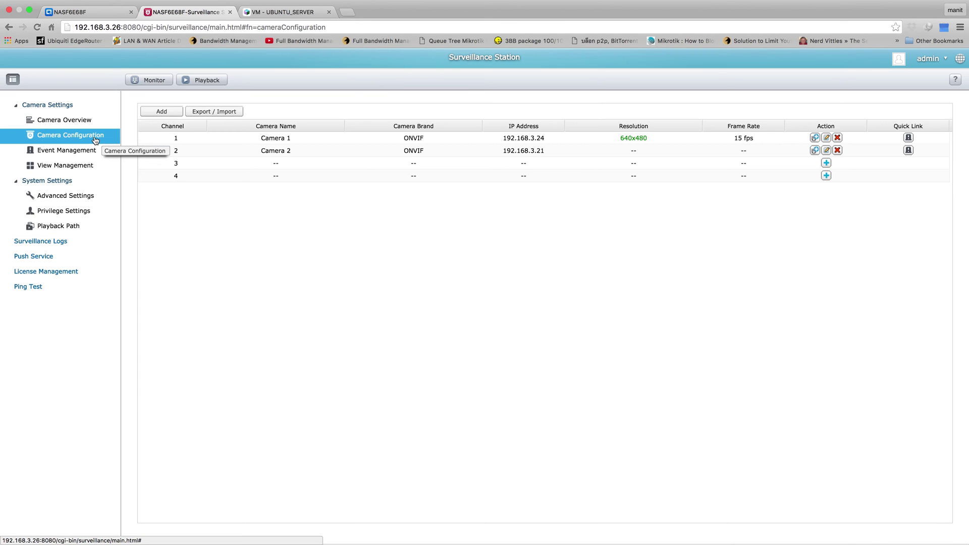
Step: Delete Camera 1 and Camera 2 from channels 1 and 2, confirming each removal
click(837, 139)
click(460, 345)
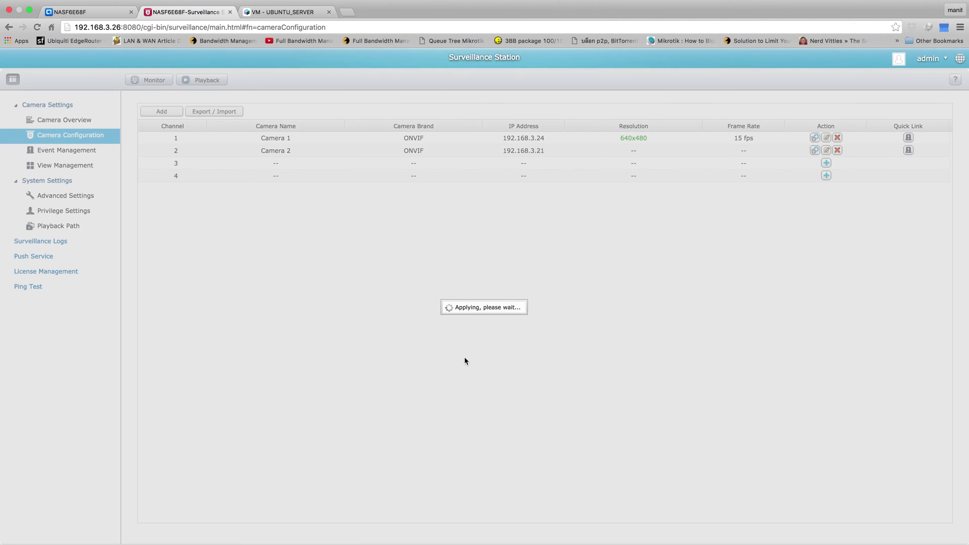
click(838, 150)
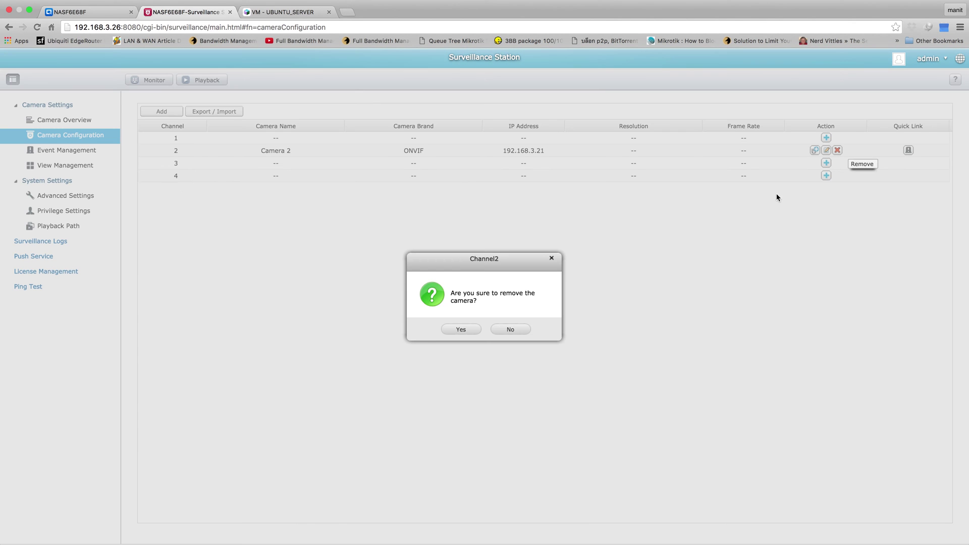
click(460, 329)
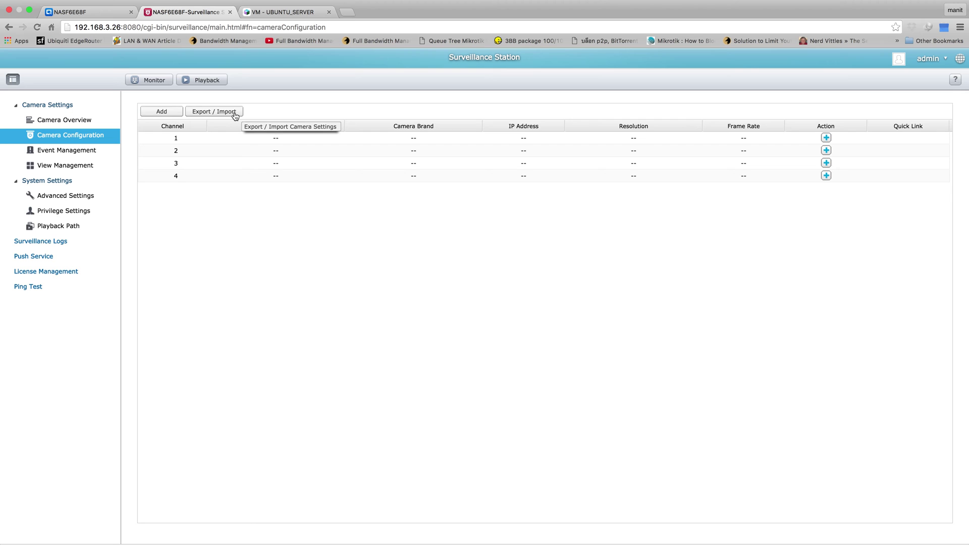
click(172, 112)
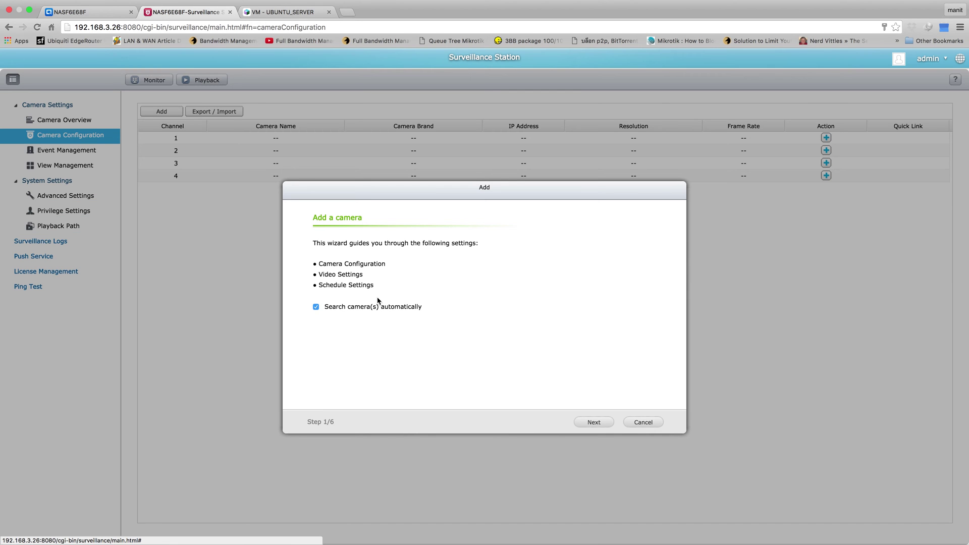
Step: Search the network for ONVIF cameras and pick the Vstarcam at 192.168.3.24
click(598, 423)
click(388, 388)
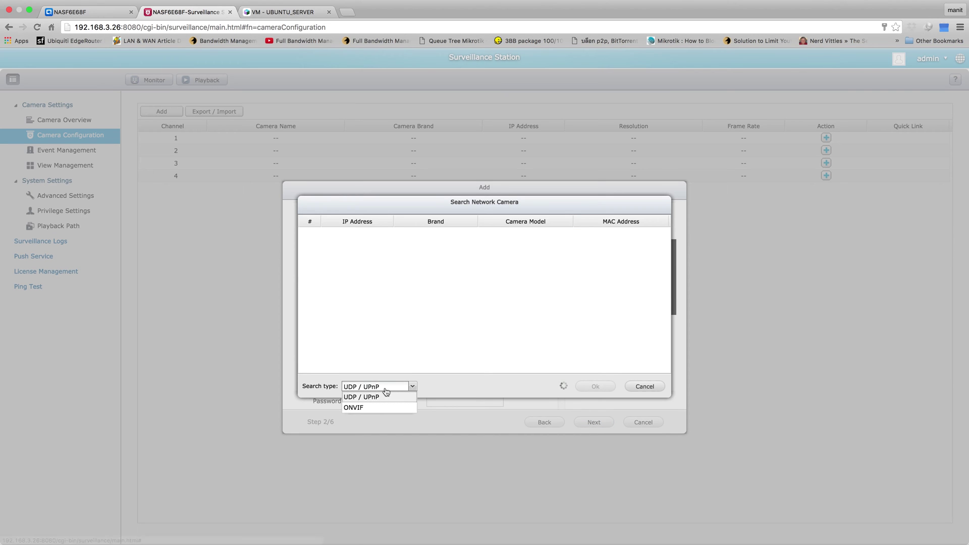
click(376, 409)
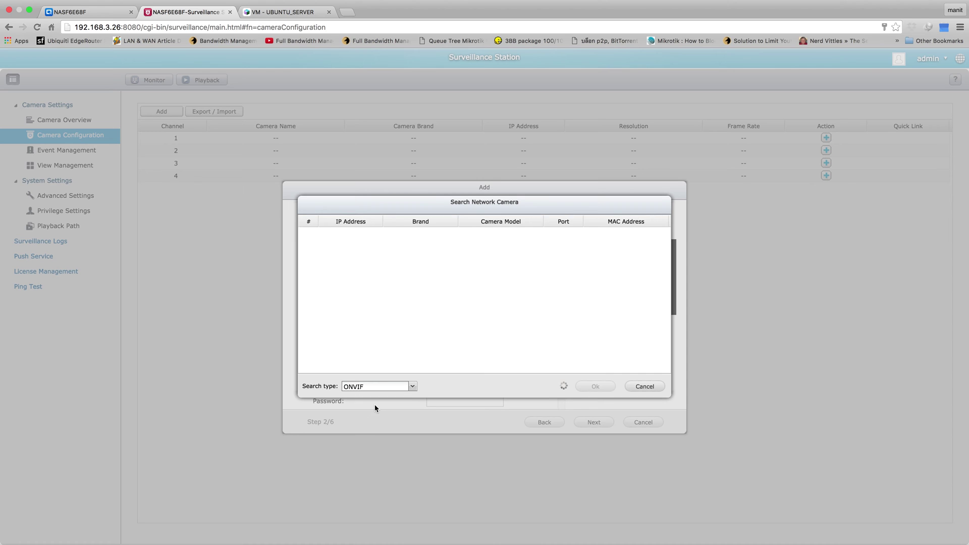
click(365, 163)
drag(380, 201, 301, 150)
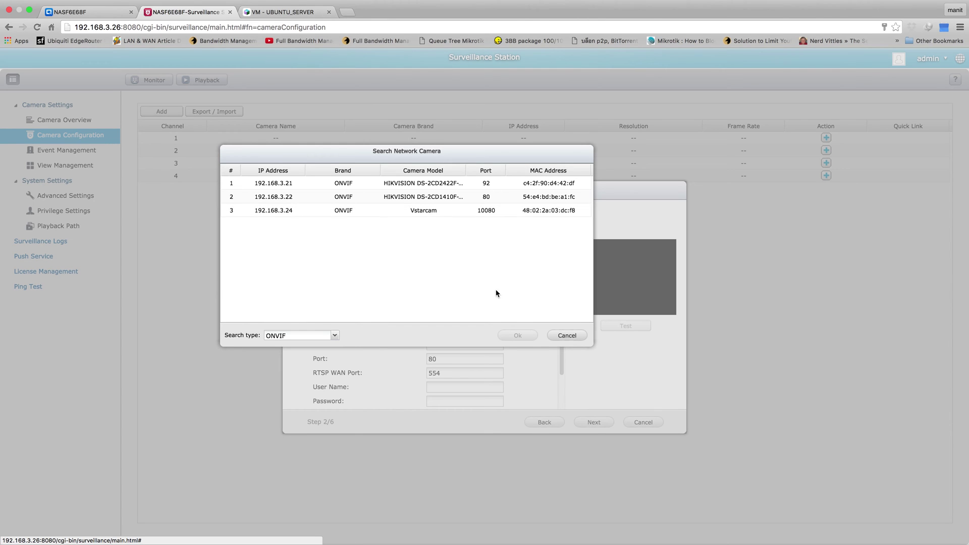
click(447, 213)
Step: Load the Vstarcam into the camera form and enter user name admin
click(518, 340)
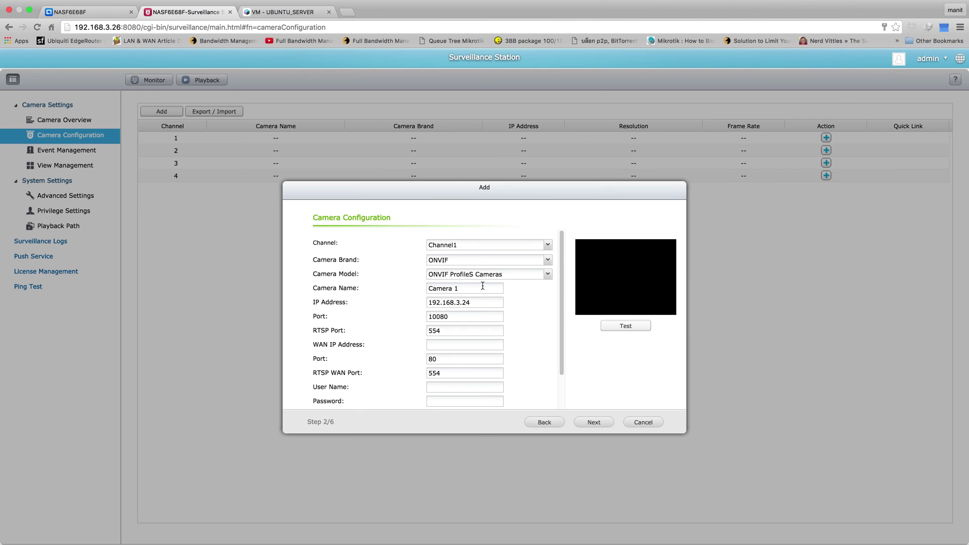
scroll(482, 343, down, 2)
click(456, 346)
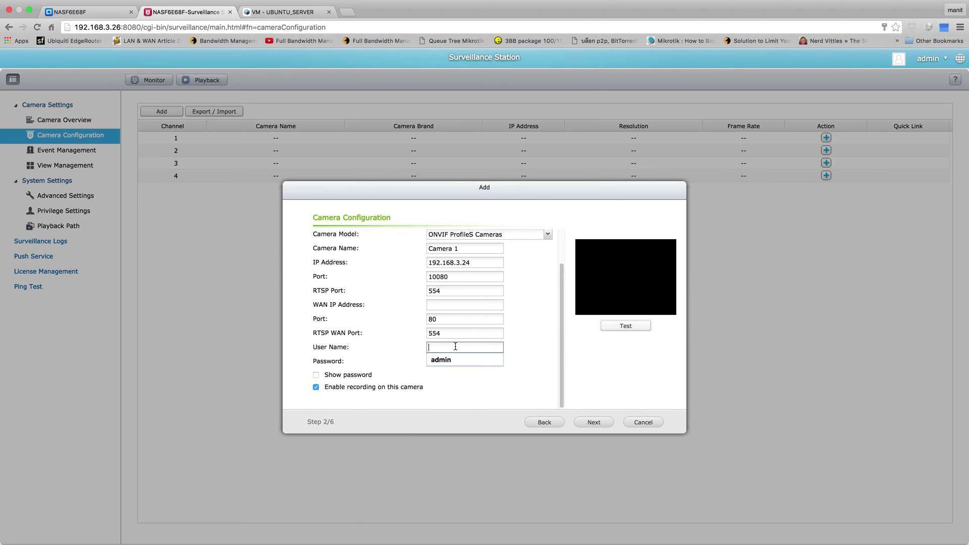
text(admin)
key(Down)
key(Return)
Step: Enter the camera password with Show password ticked and test the connection, which fails
text(ad)
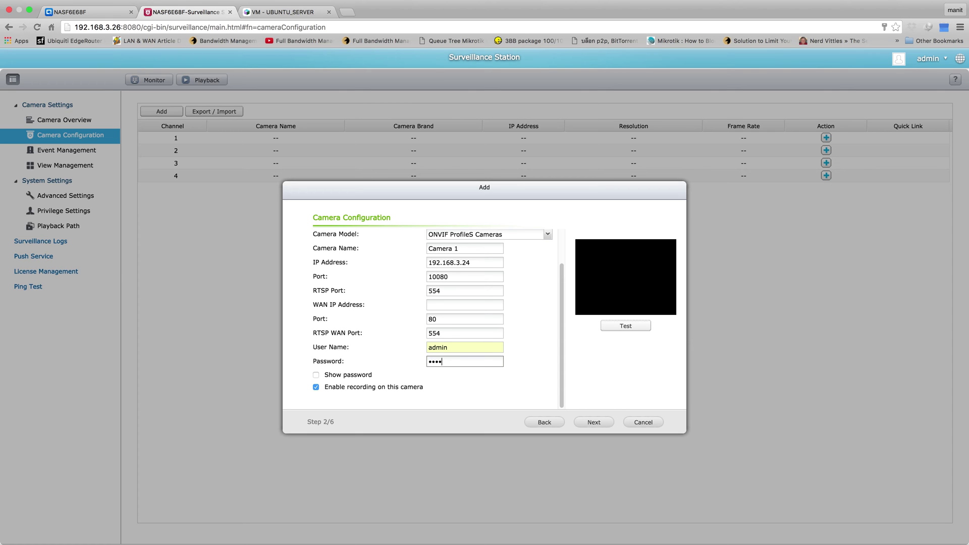
key(BackSpace)
key(BackSpace)
key(BackSpace)
key(BackSpace)
key(BackSpace)
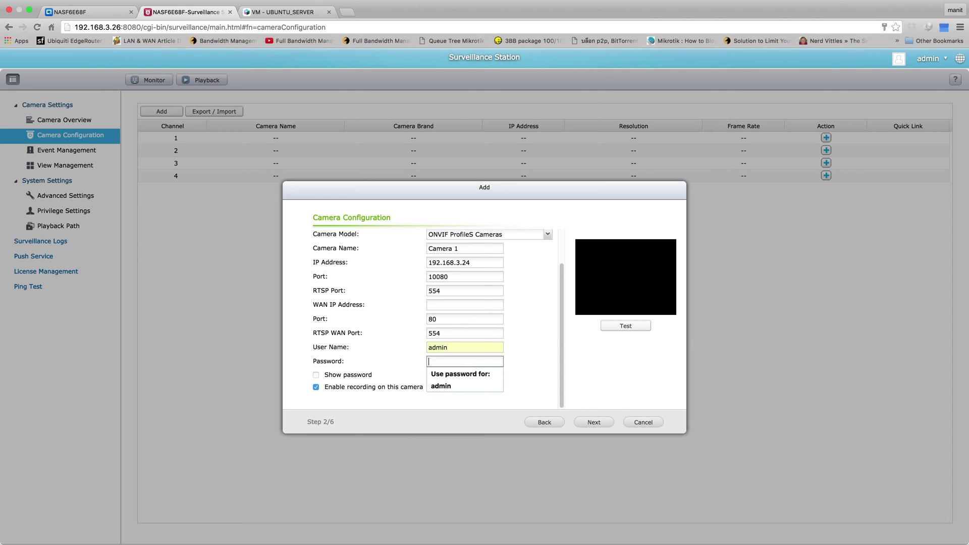
click(338, 375)
click(450, 360)
text(8)
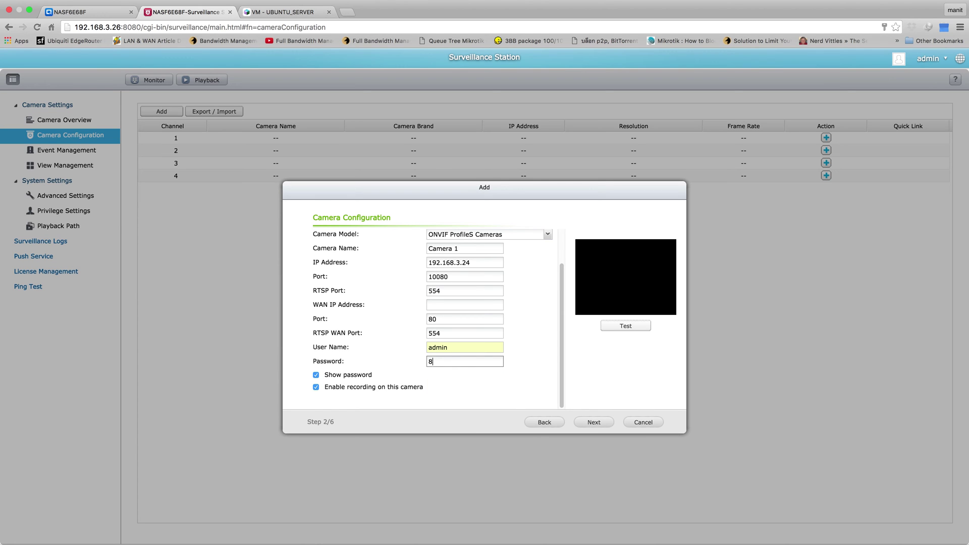
text(88888)
click(616, 326)
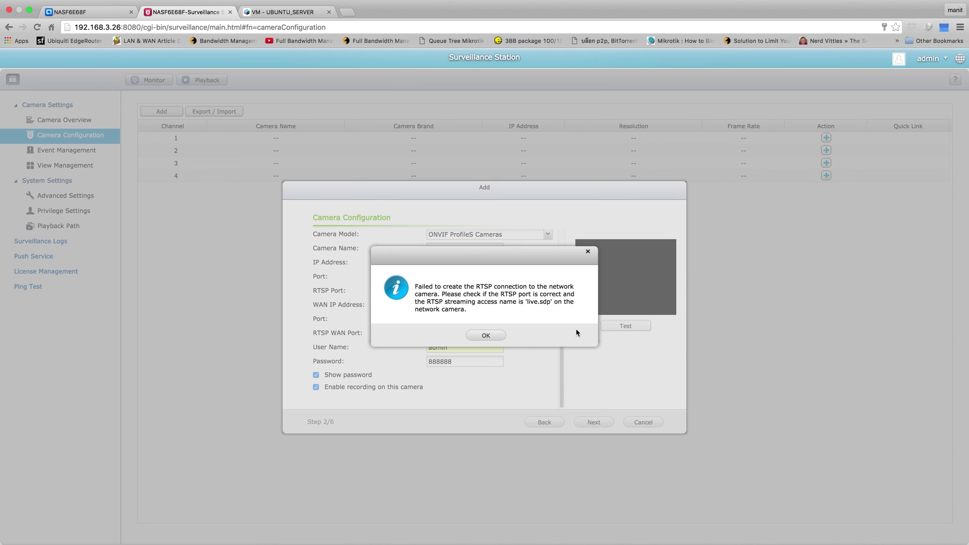
click(501, 334)
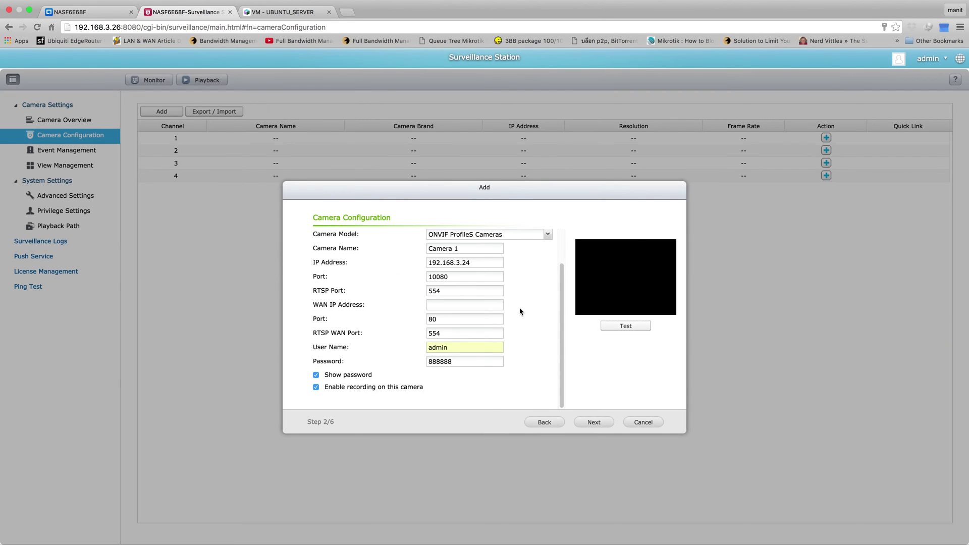
click(347, 12)
Step: Search Google for 'vstarcam rstp'
text(vst)
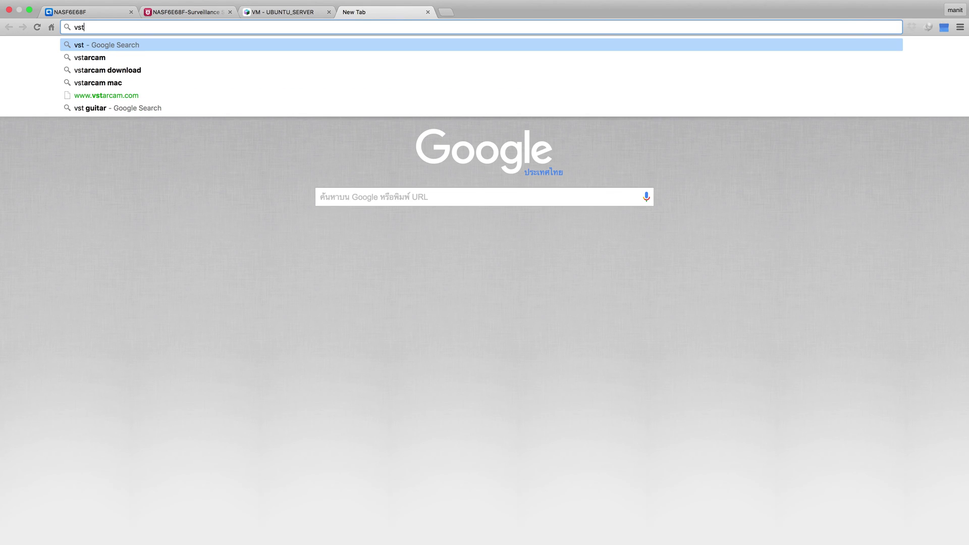
text(arca,)
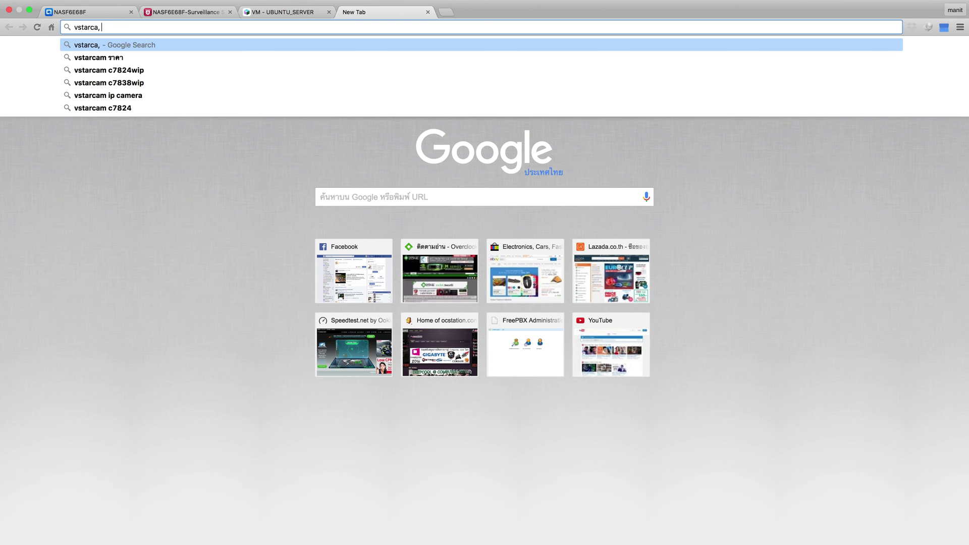
key(BackSpace)
text(m r)
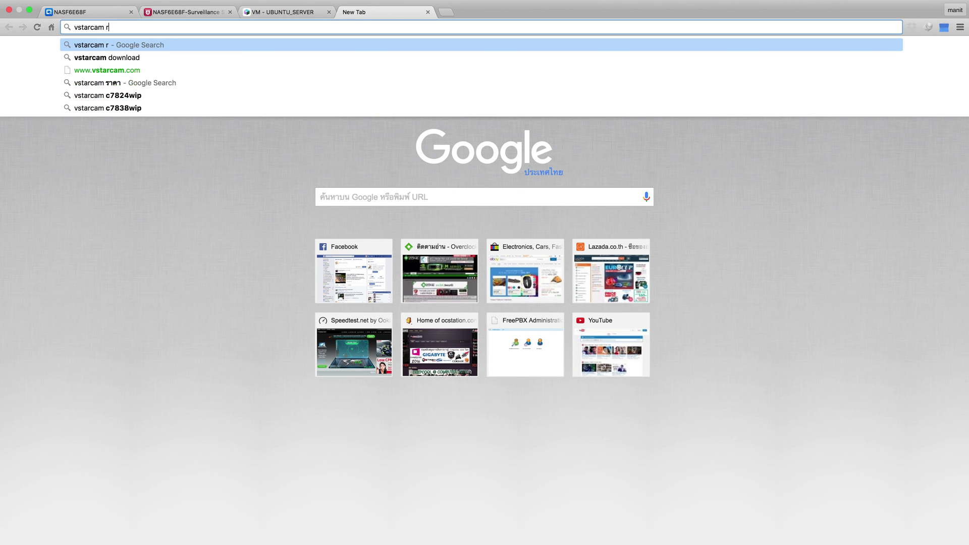
text(stp)
key(Return)
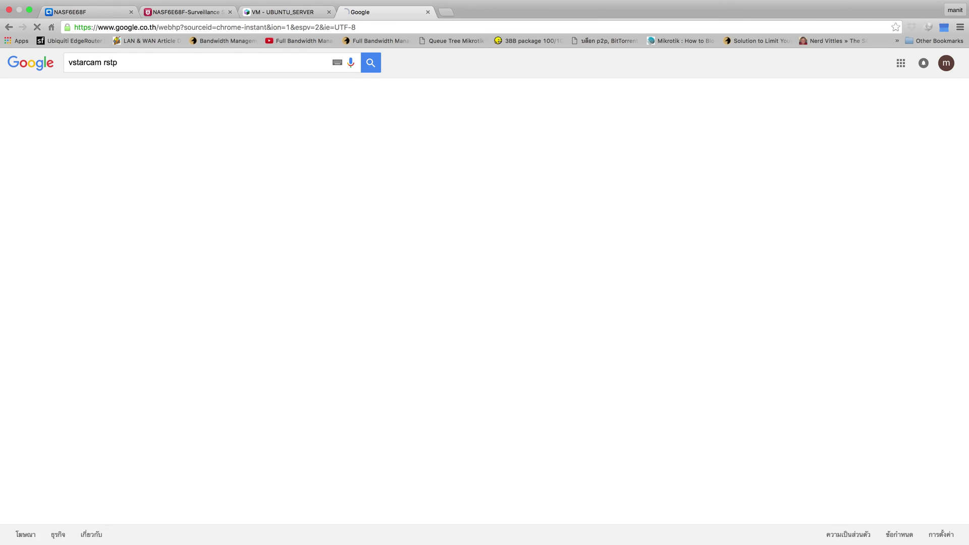
Step: Open the first, C7837WIP RTSP and RTSP URL Connect to VStarcam results in new tabs
right_click(193, 188)
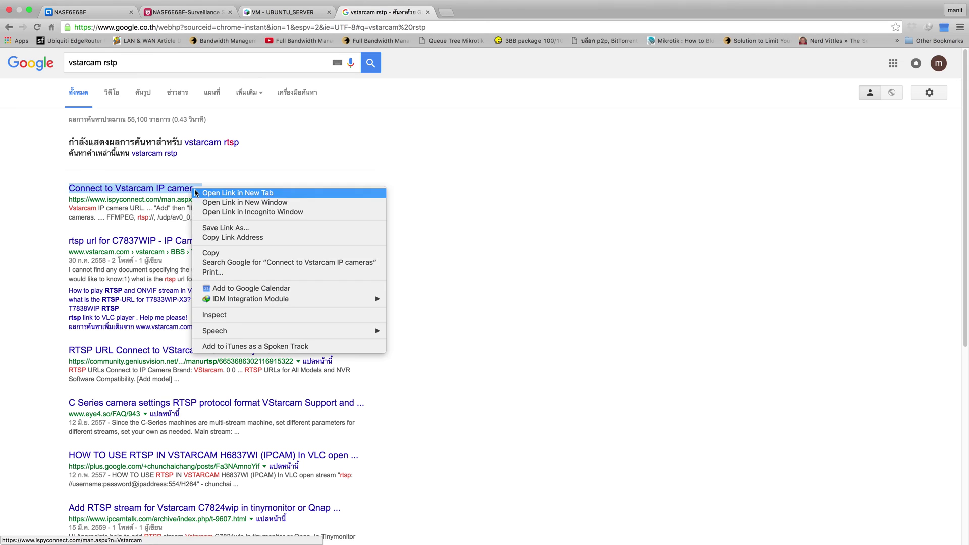
click(206, 193)
right_click(235, 241)
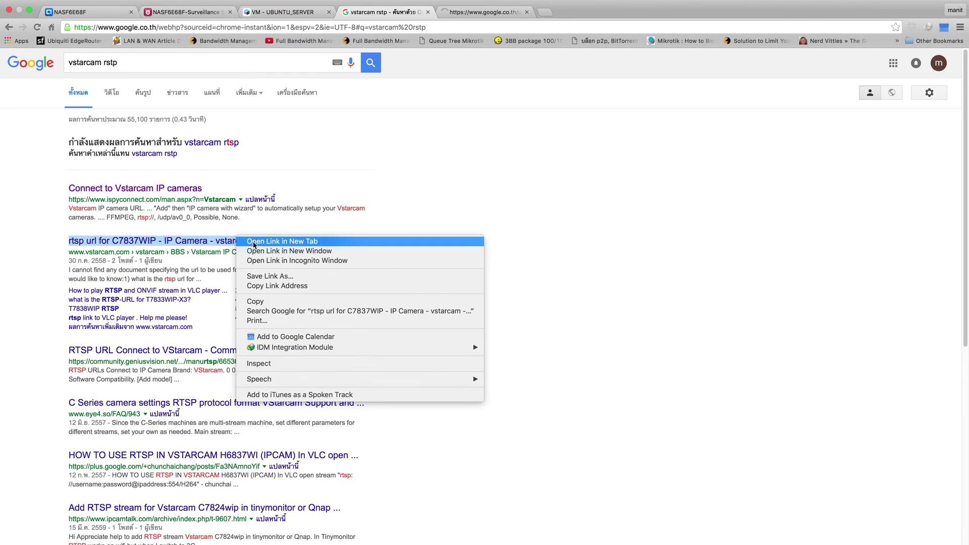
click(250, 243)
right_click(263, 350)
click(292, 357)
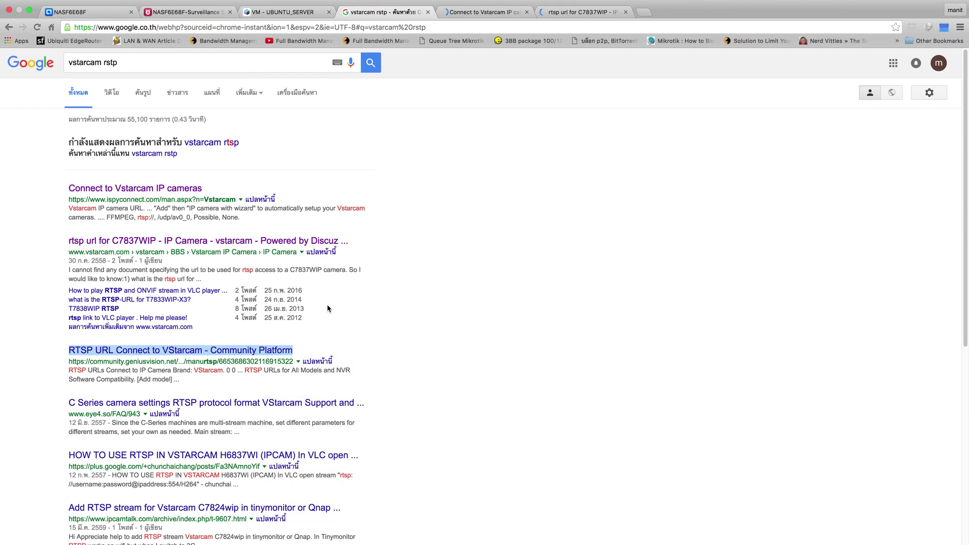
Step: Open the C Series settings and H6837WI RTSP how-to results too, then go back to Surveillance Station
scroll(351, 269, down, 1)
right_click(309, 388)
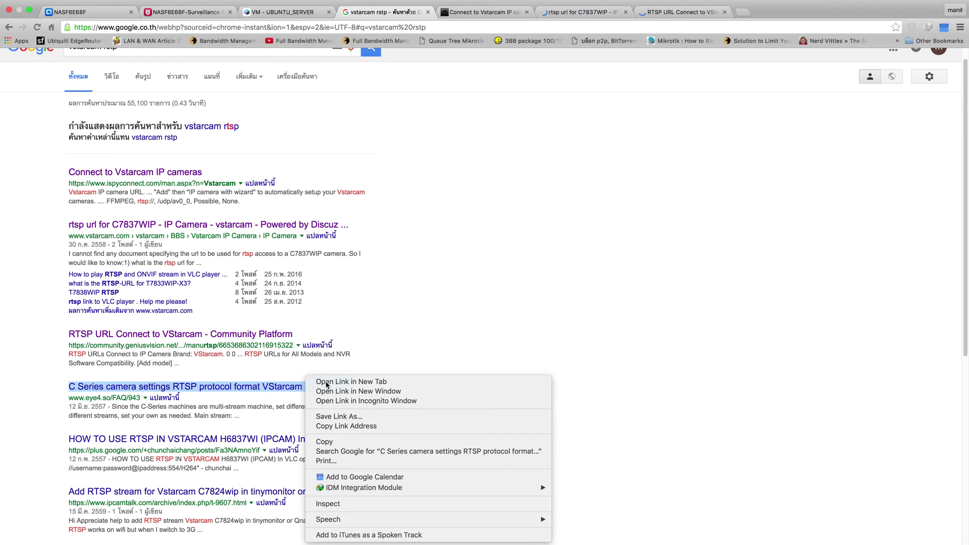
click(315, 381)
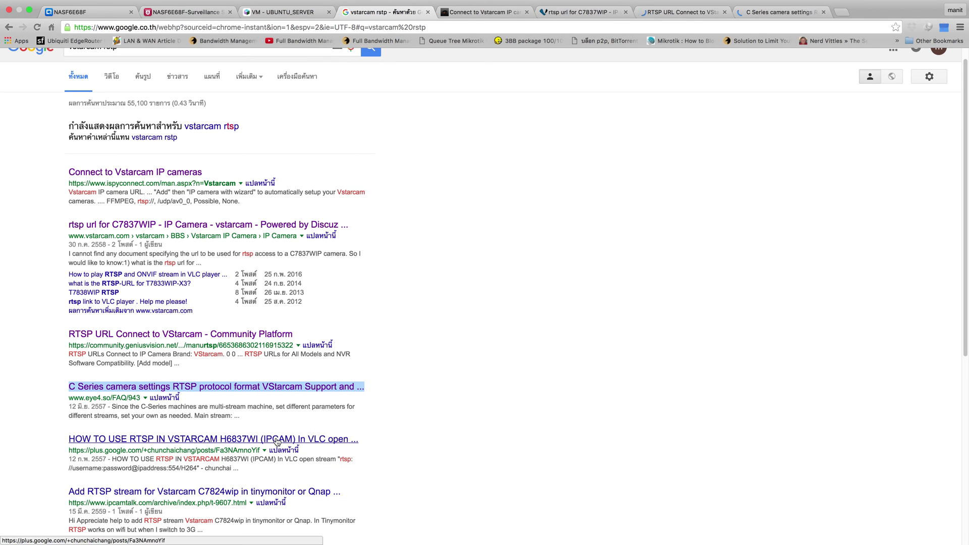
right_click(275, 440)
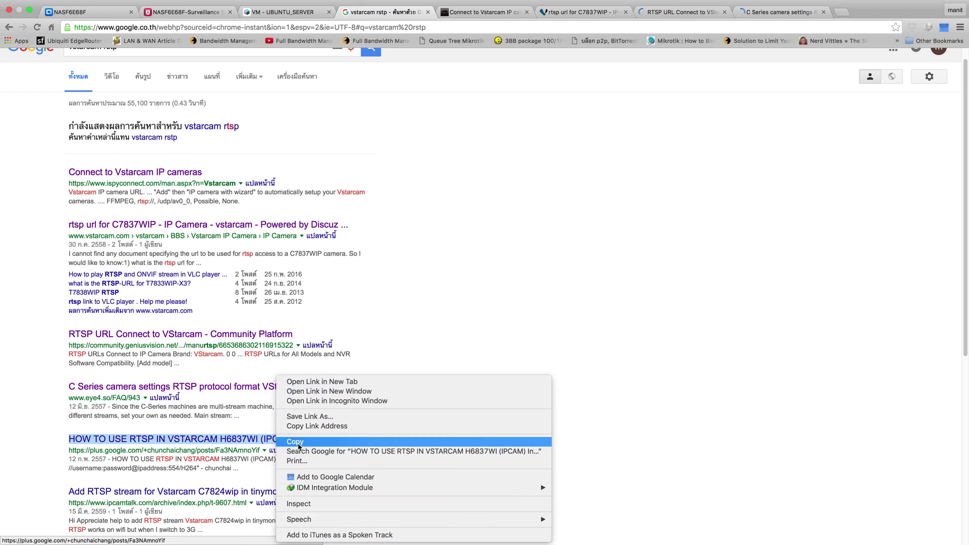
click(307, 382)
scroll(318, 328, down, 1)
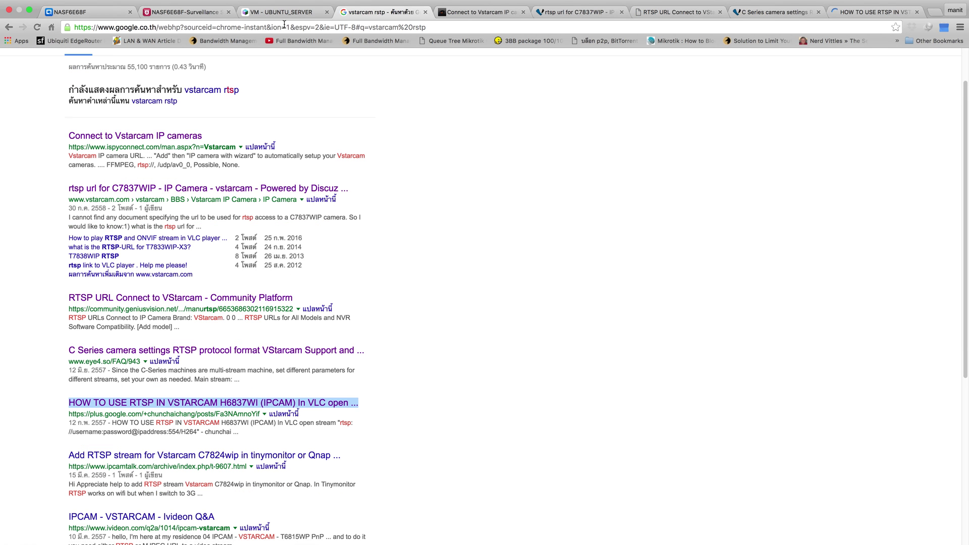
click(200, 12)
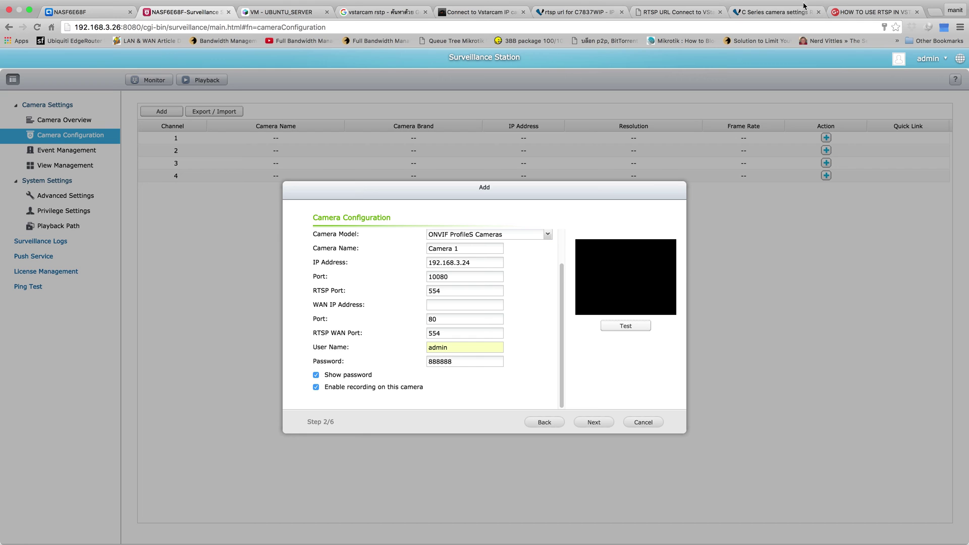
click(778, 12)
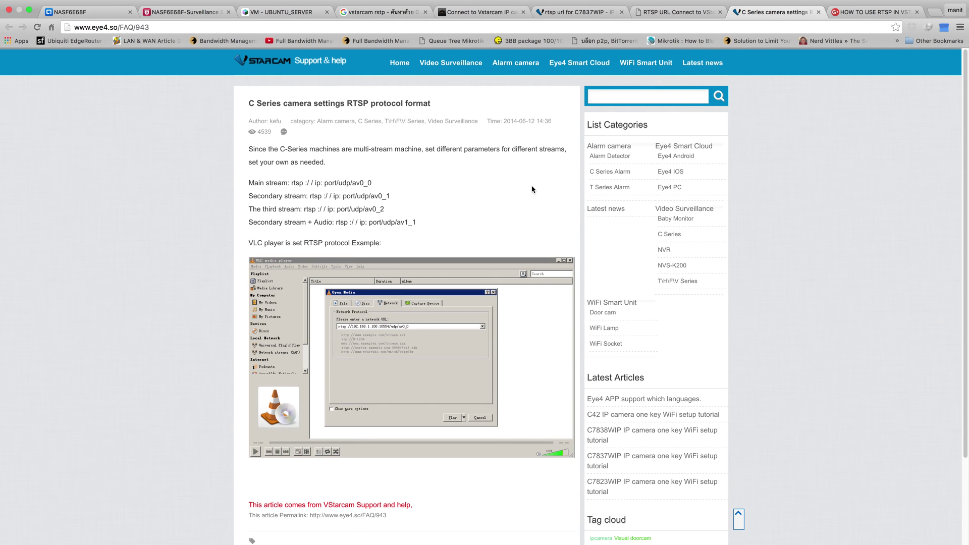
scroll(532, 189, down, 1)
scroll(532, 190, down, 3)
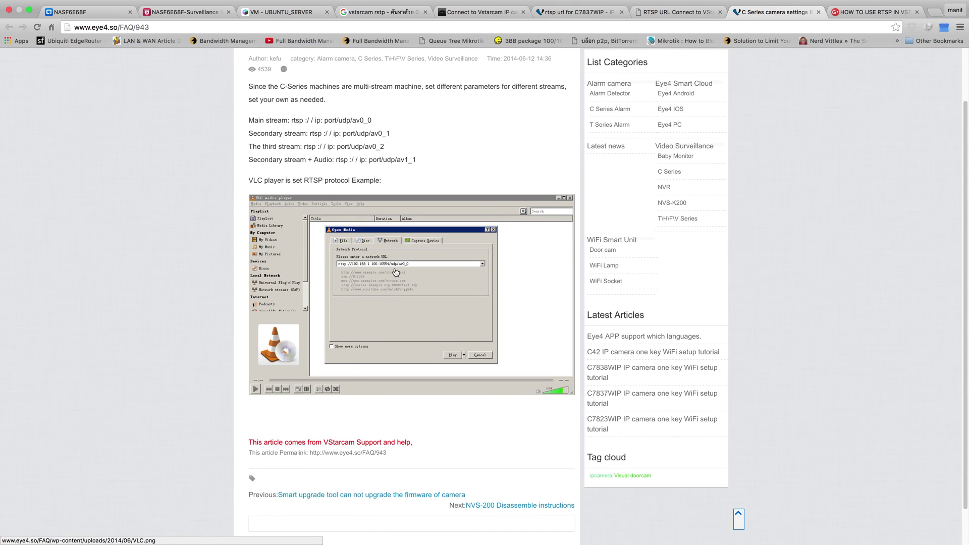
click(224, 15)
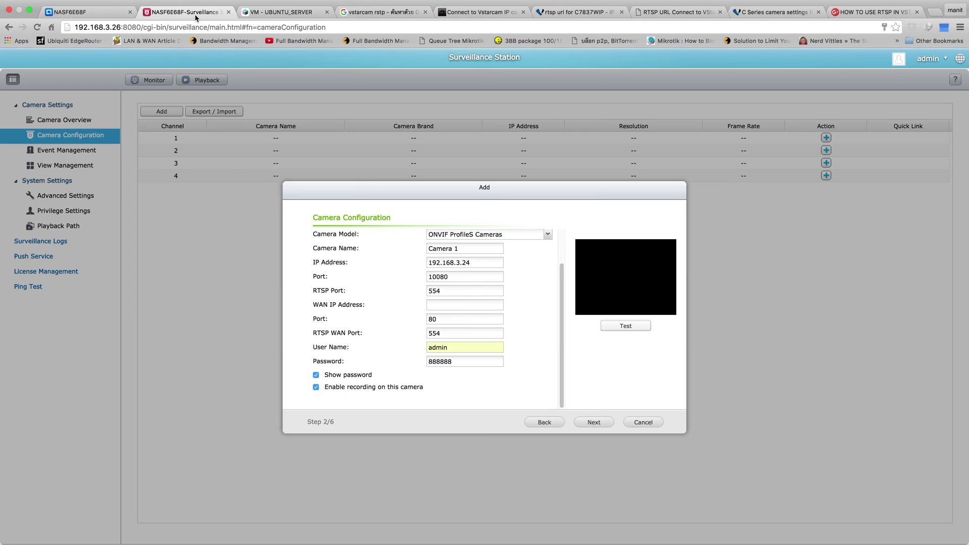
Step: Change the RTSP WAN Port to 10554 and retest the camera, which fails again
click(430, 334)
text(10)
click(628, 326)
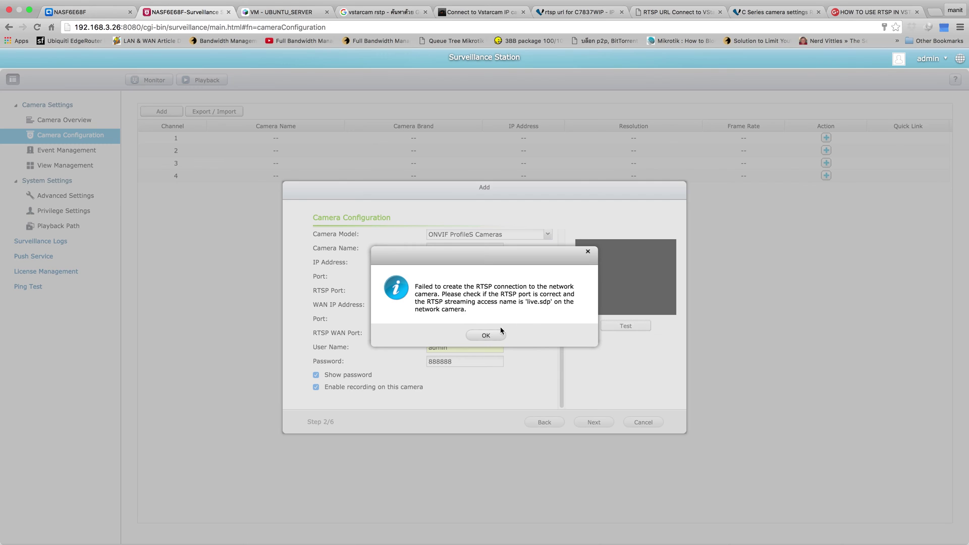
click(489, 335)
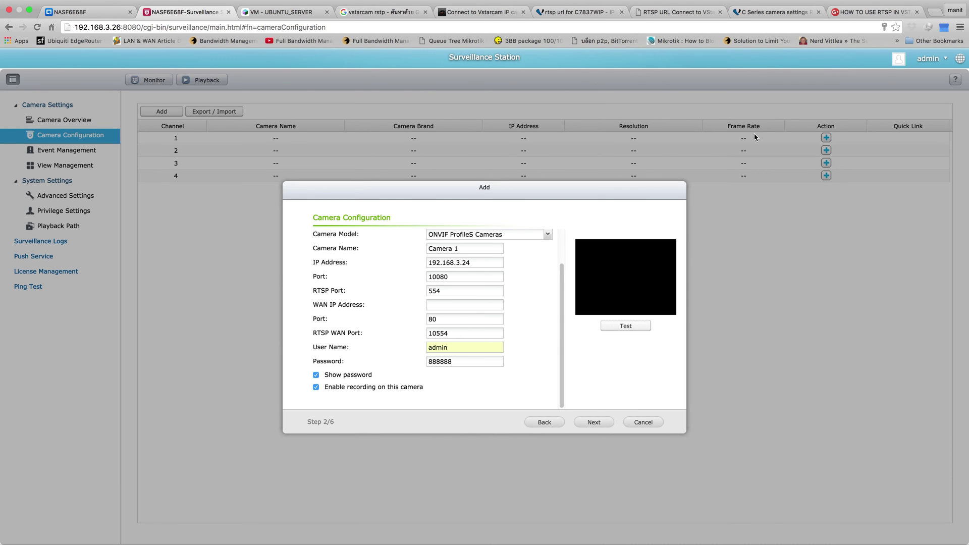
click(848, 12)
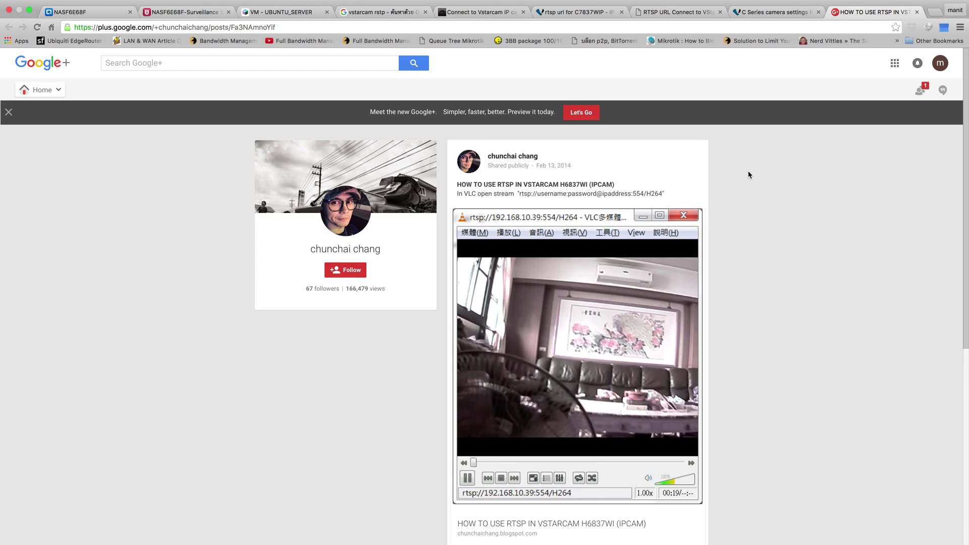
Step: Review the Google+ RTSP example, then reset the RTSP WAN Port to 554 in the camera form
scroll(749, 175, down, 5)
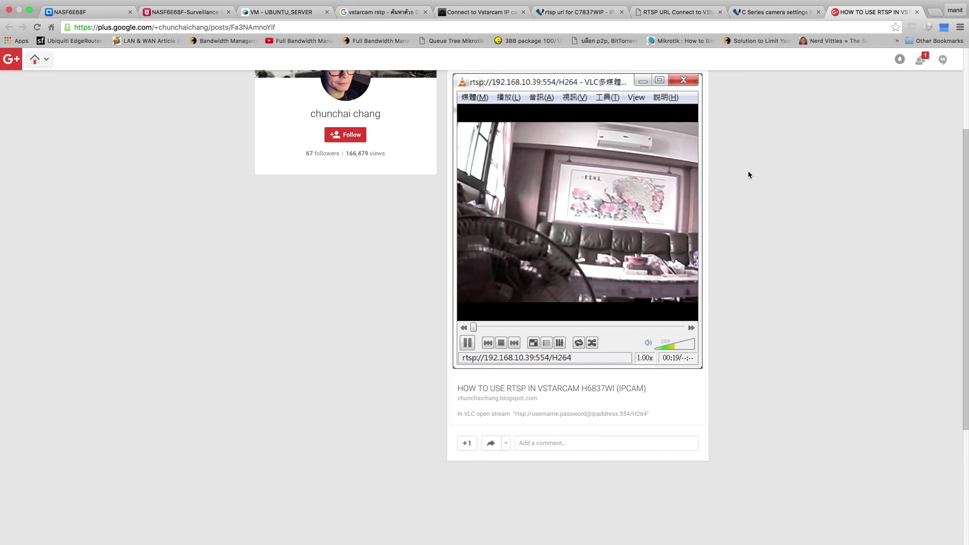
click(778, 12)
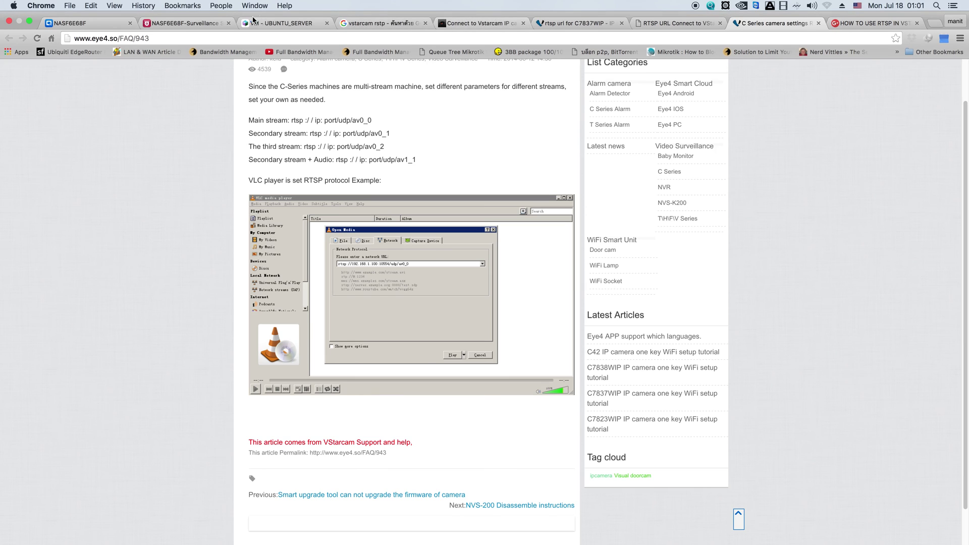
click(184, 22)
click(432, 328)
key(BackSpace)
key(BackSpace)
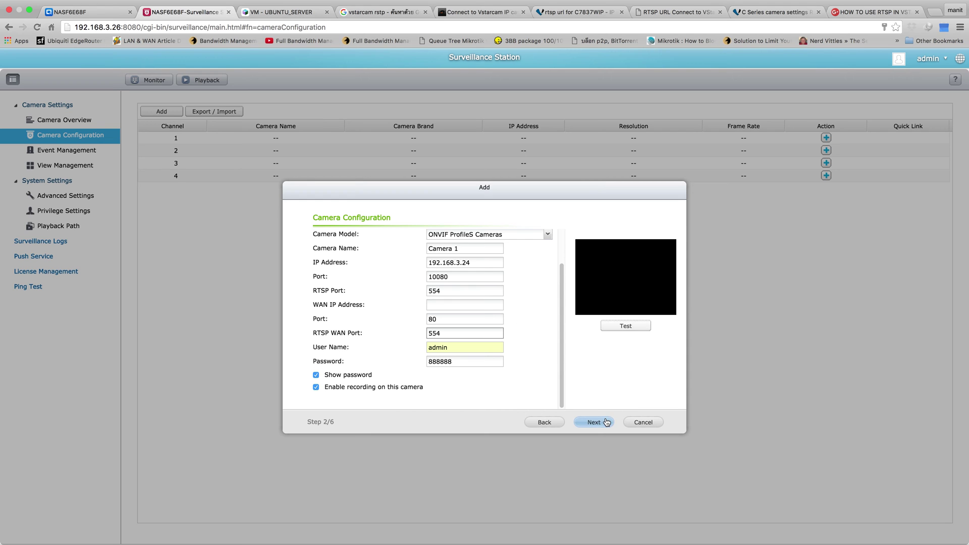
Step: Retest the connection, then step through Video Settings, Schedule and Confirm and finish adding Camera 1
click(633, 327)
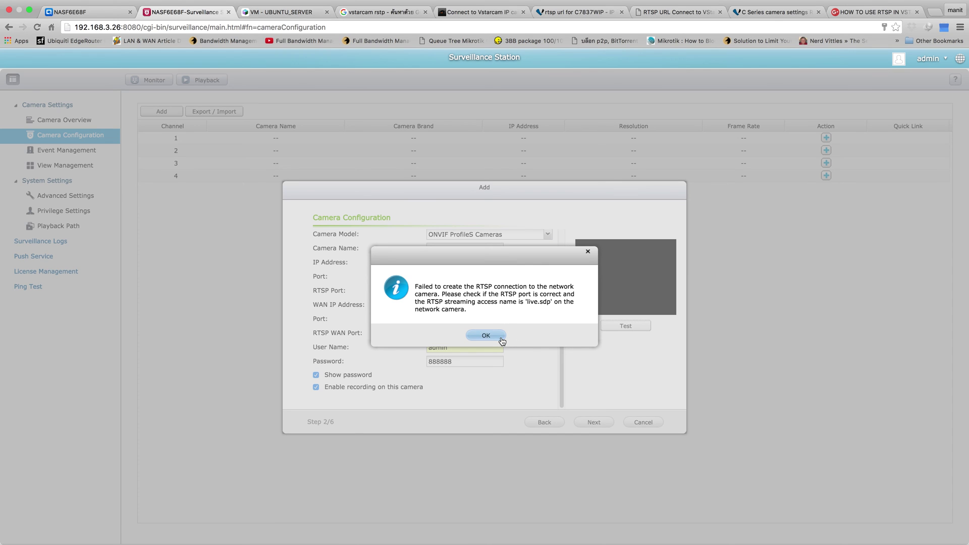
click(502, 342)
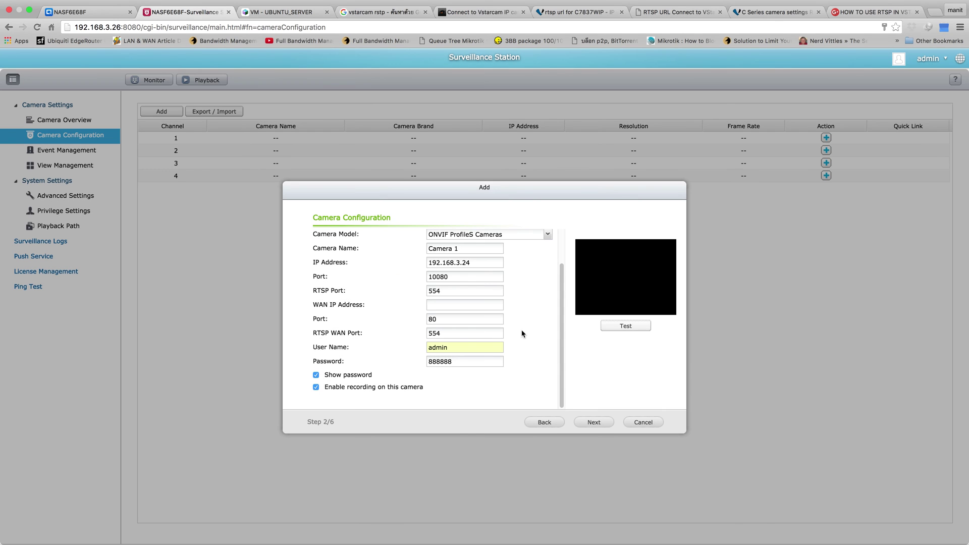
click(590, 427)
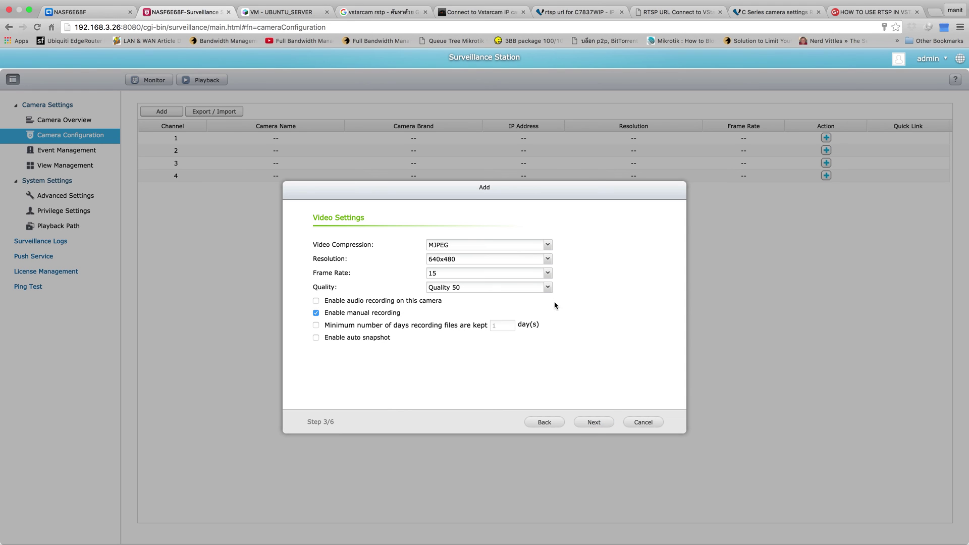
click(597, 423)
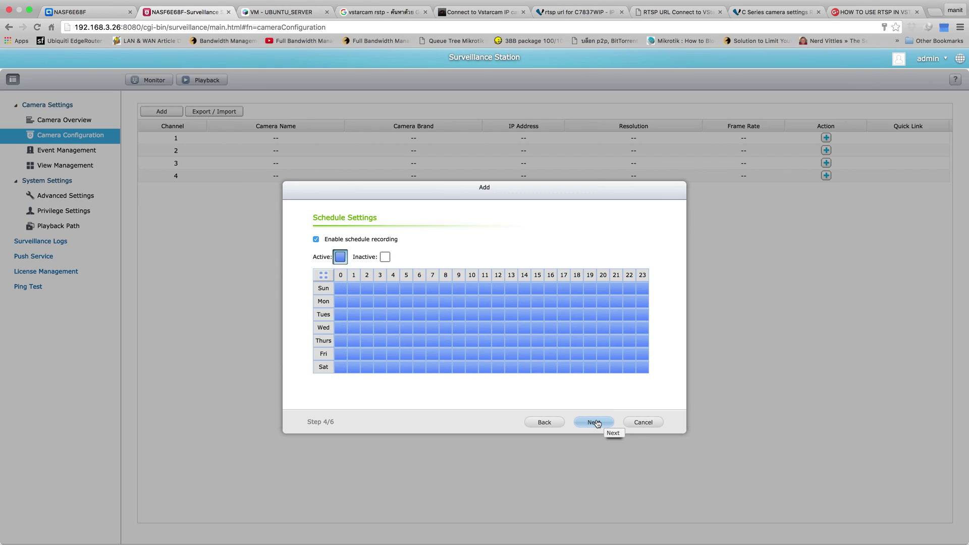
click(598, 423)
click(597, 423)
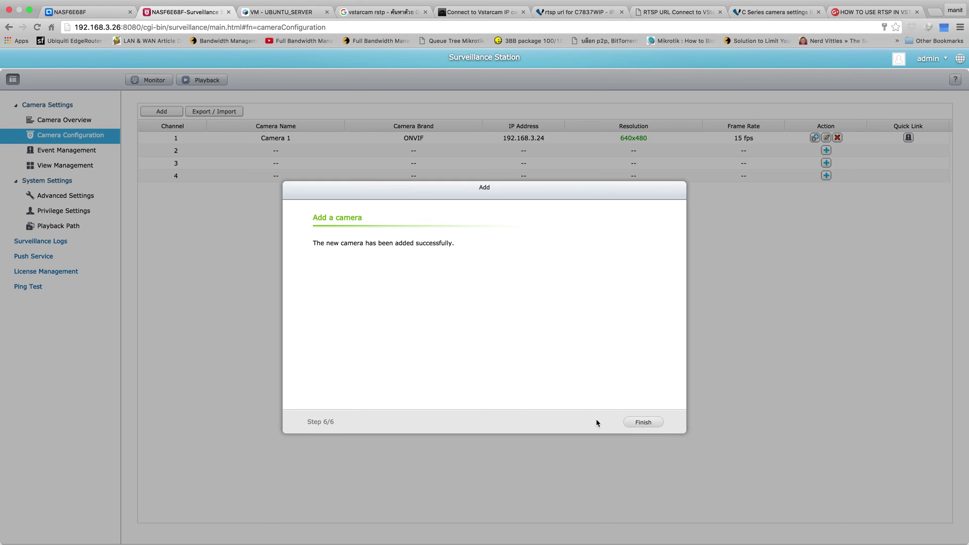
click(639, 423)
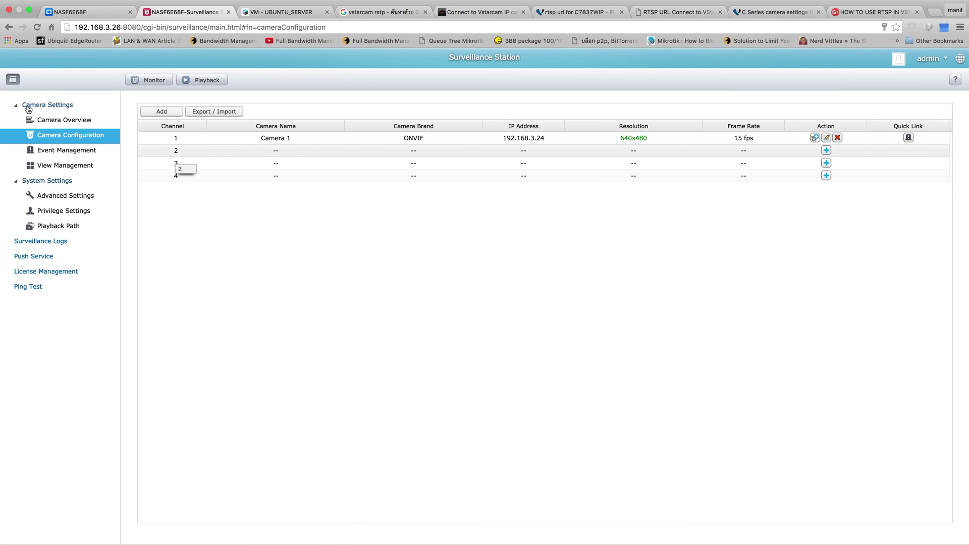
Step: Check Camera 1 connecting in Camera Overview, dismiss the QVR Client for Mac prompt, and return to the C Series article
click(47, 121)
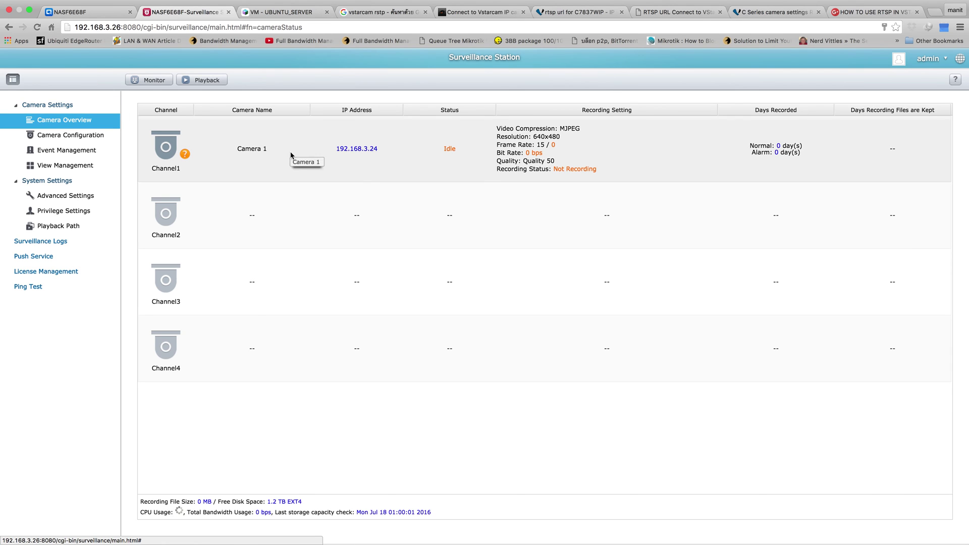
click(450, 149)
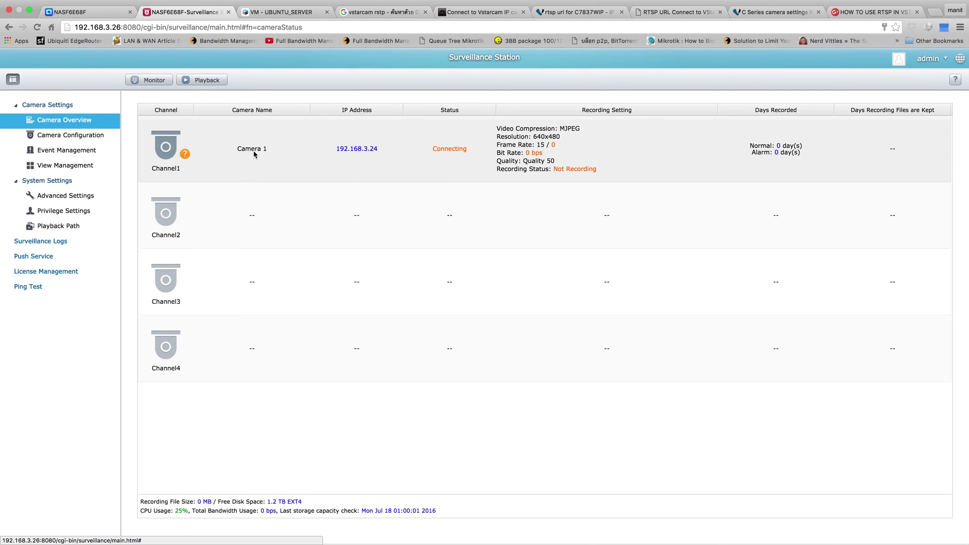
click(204, 80)
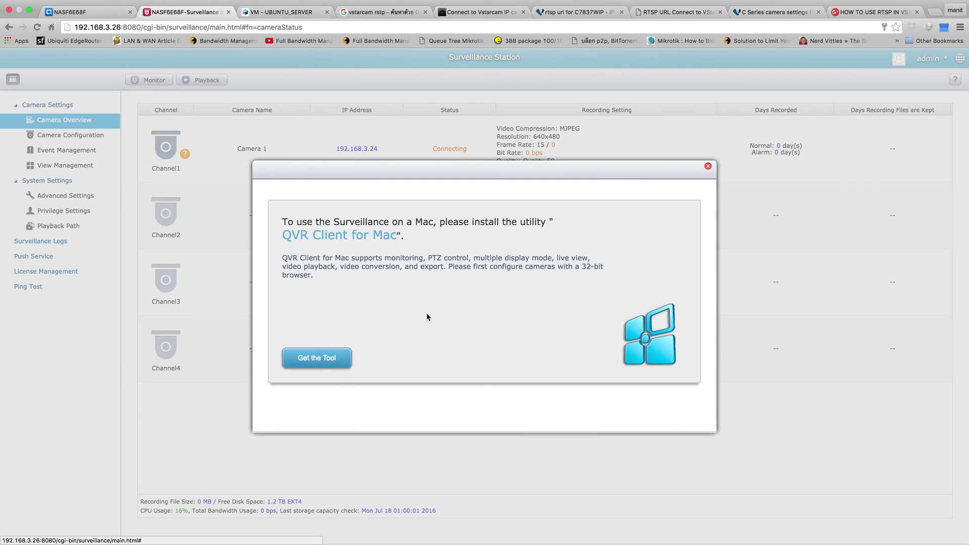
click(708, 166)
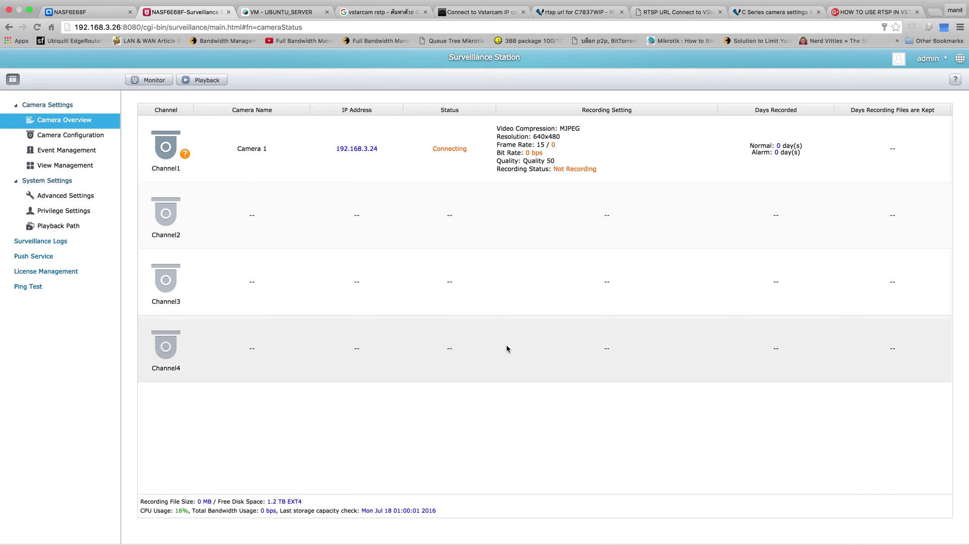
click(766, 7)
click(726, 26)
Step: Close the C Series, Genius Vision, RTSP post and C7837WIP forum tabs, leaving iSpyConnect's Vstarcam page
click(772, 23)
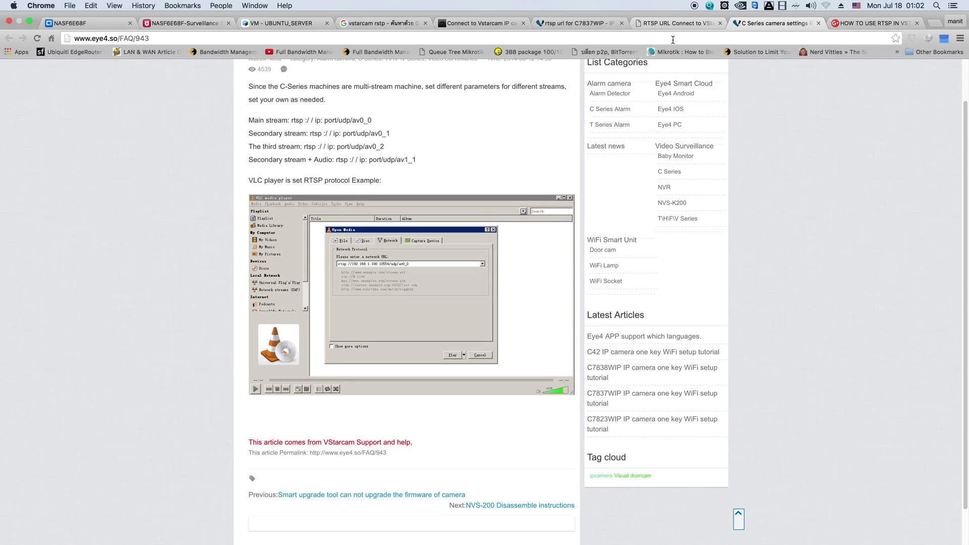
scroll(600, 181, down, 2)
click(819, 12)
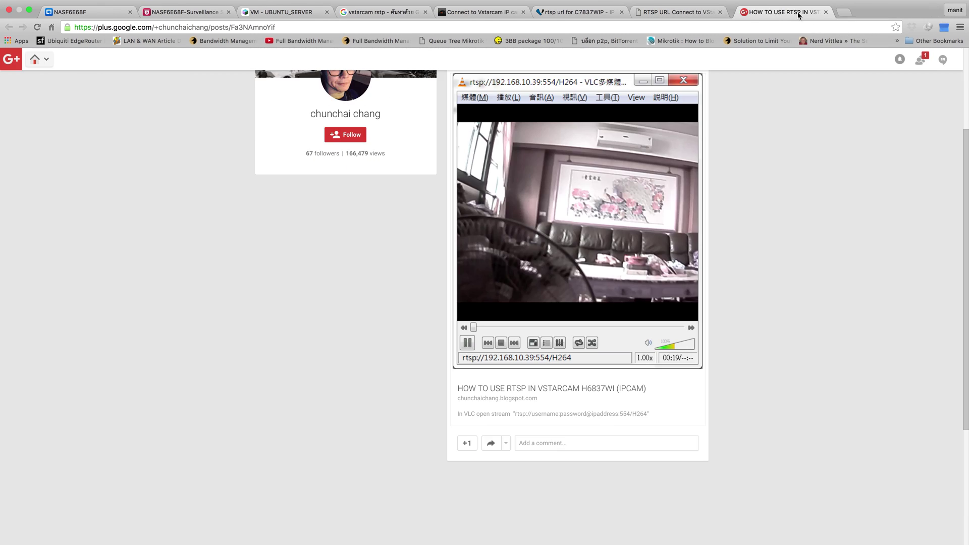
click(693, 14)
scroll(687, 158, down, 5)
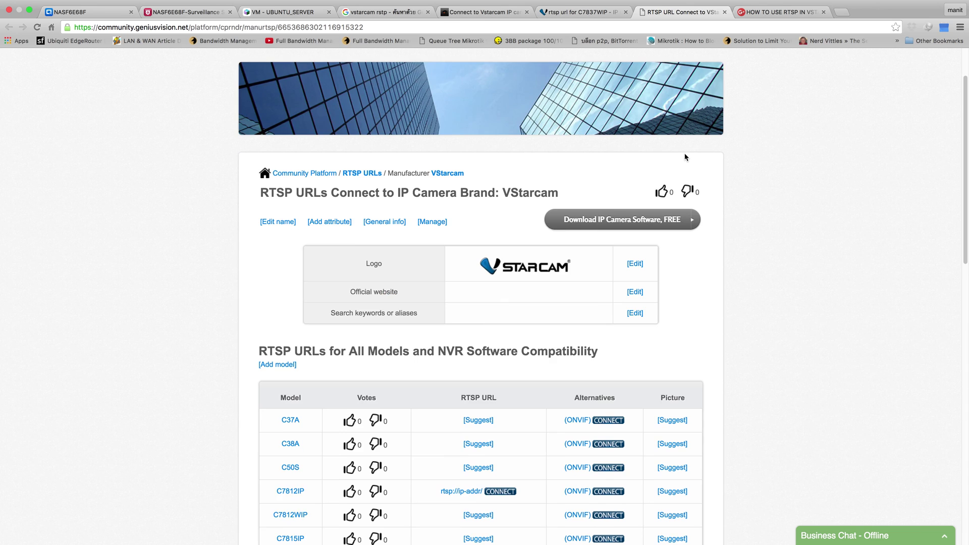
scroll(686, 158, down, 4)
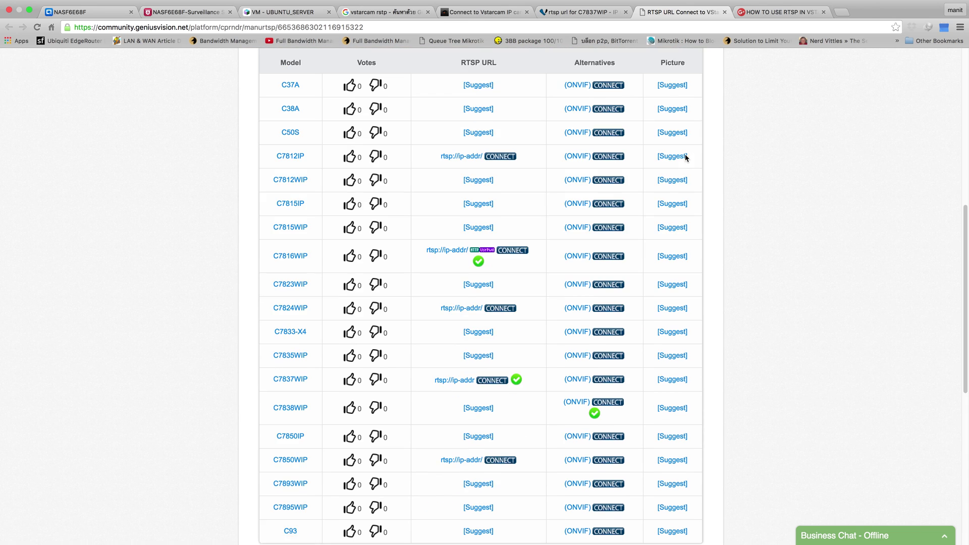
click(725, 12)
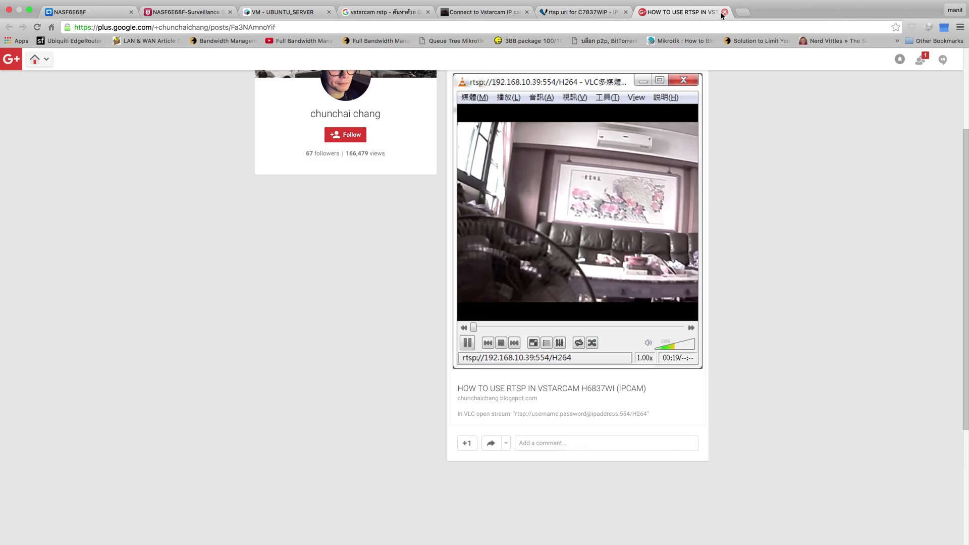
click(725, 12)
click(626, 12)
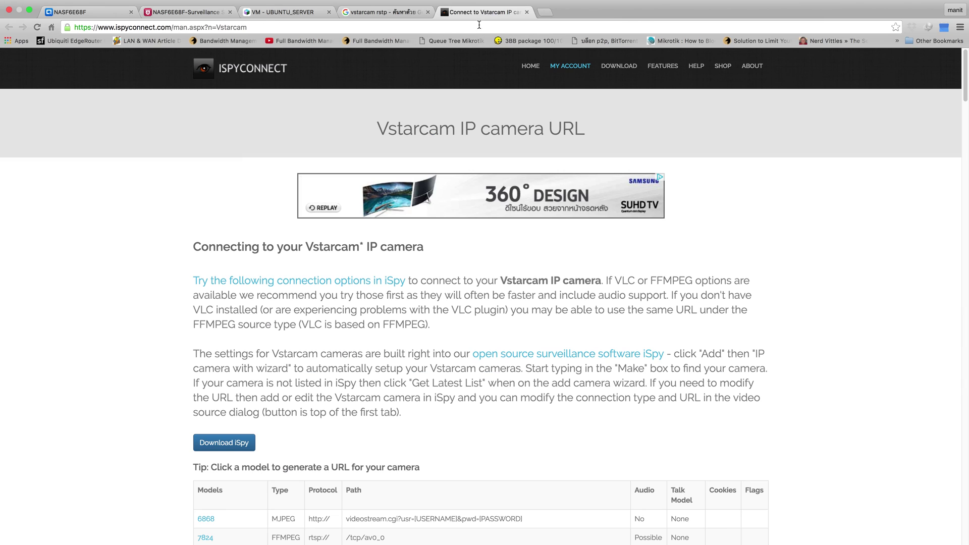
scroll(525, 159, down, 20)
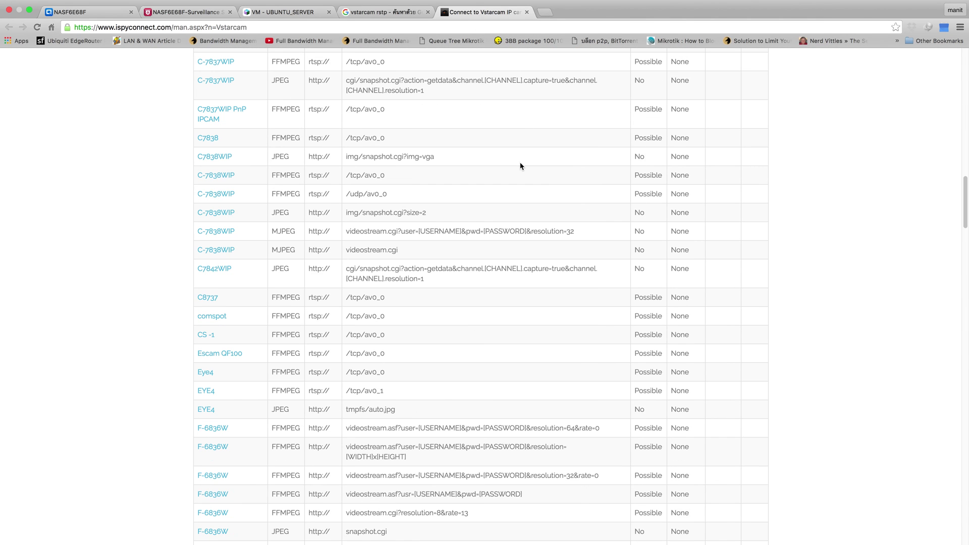
Step: Exit full screen, try tiling Chrome into the left half, then restore full screen
mouse_move(51, 3)
click(31, 21)
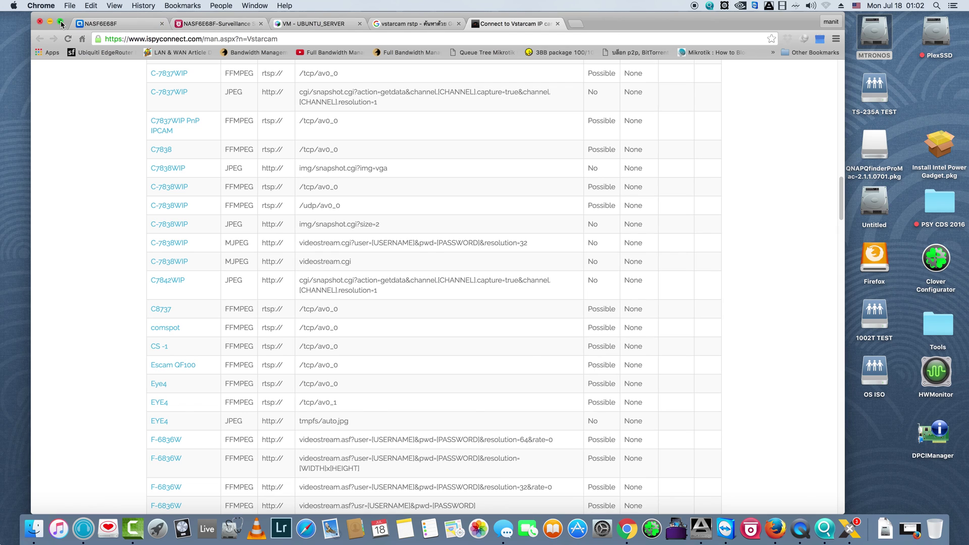
drag(60, 25, 92, 19)
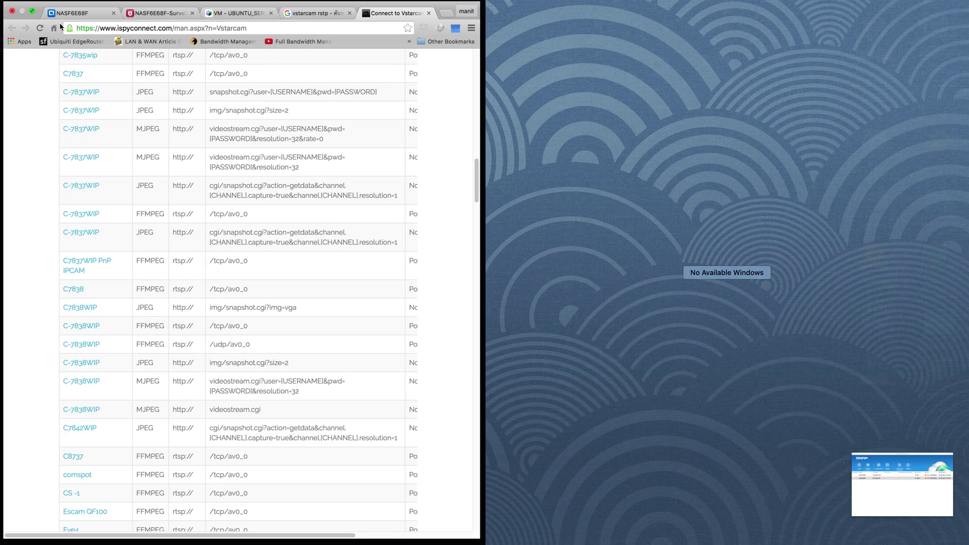
click(30, 11)
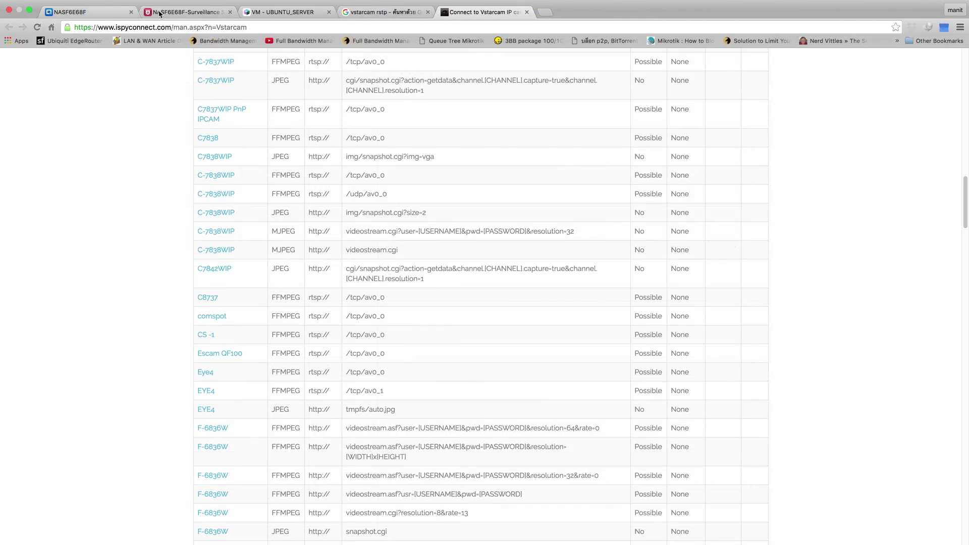
Step: From Surveillance Station's Monitor page, dismiss the QVR Client prompt and reach View Management
click(183, 10)
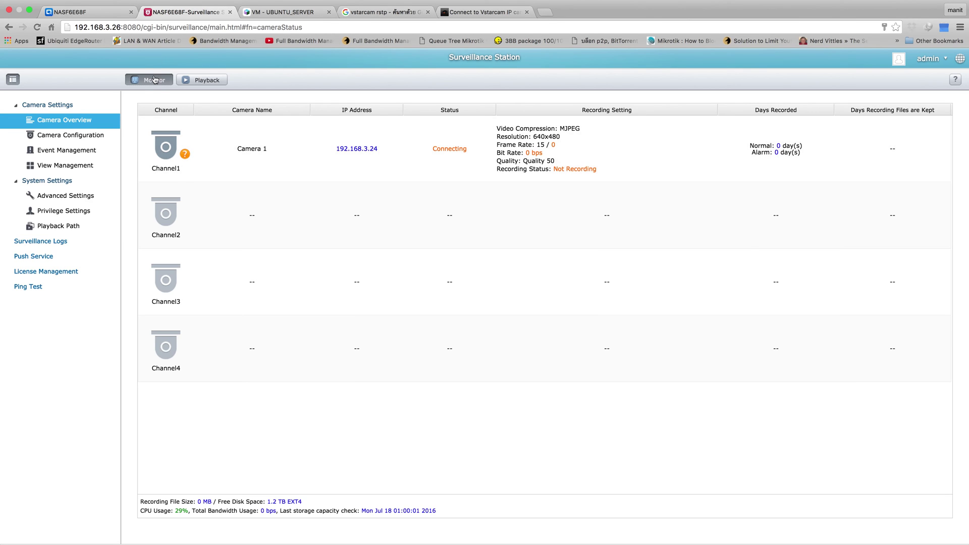
click(159, 84)
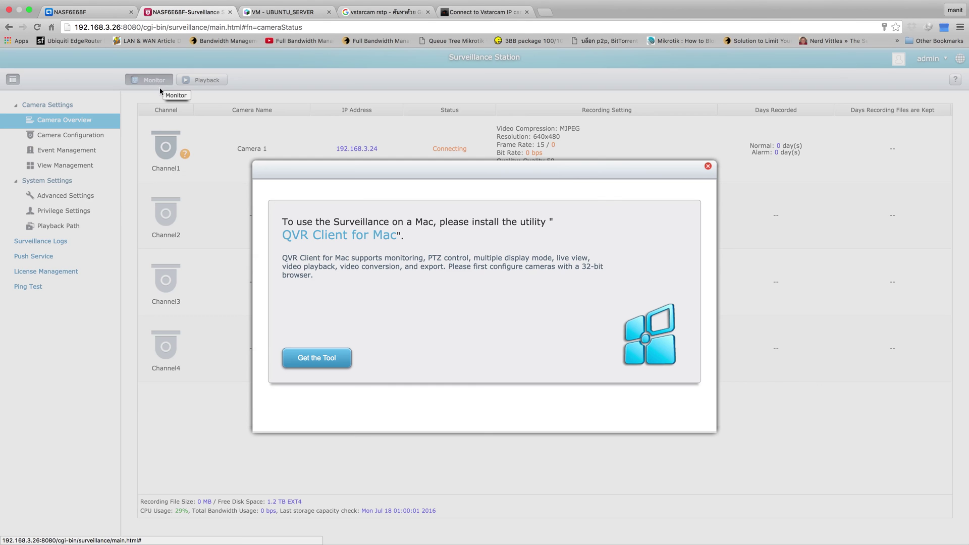
click(707, 167)
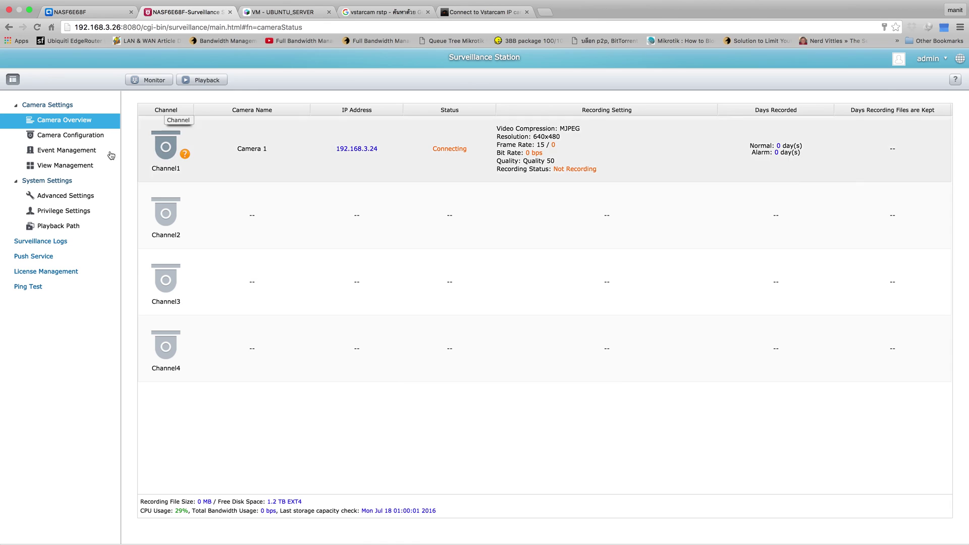
click(87, 167)
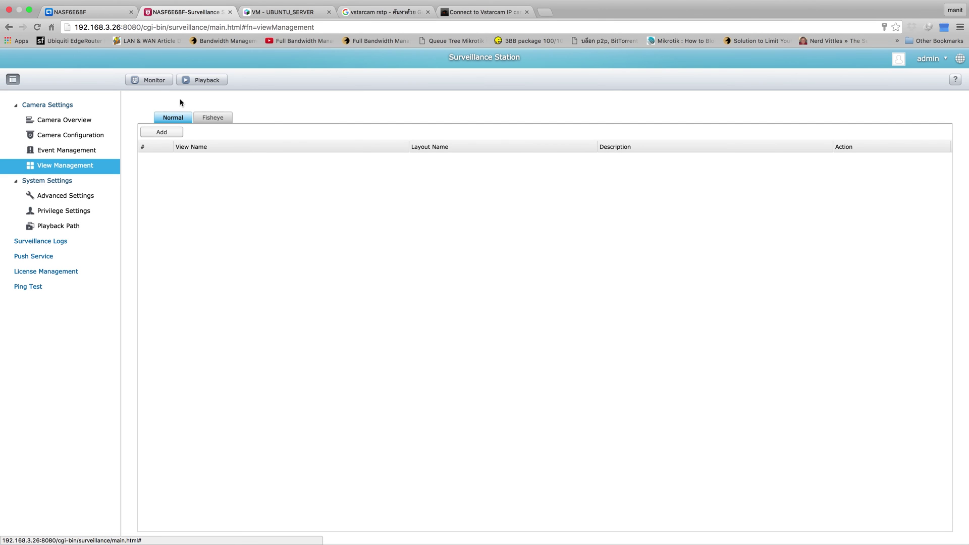
Step: Add a 2x2 view saved as Layout 1, then start a second view and cancel it
click(168, 132)
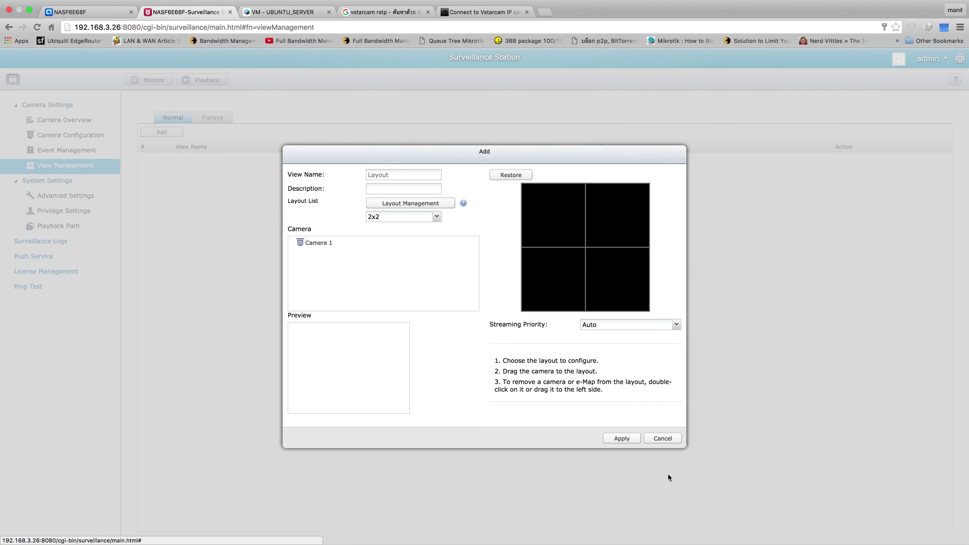
click(622, 439)
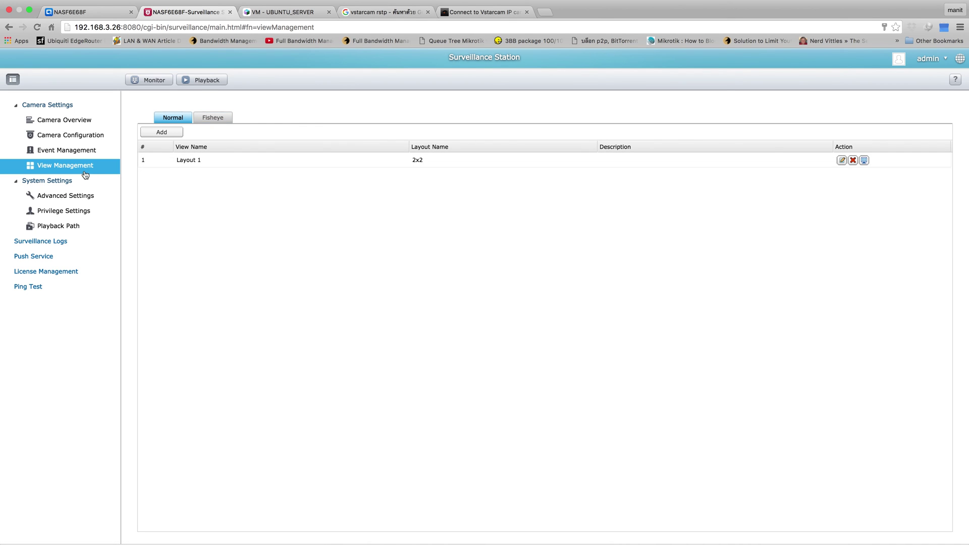
click(199, 167)
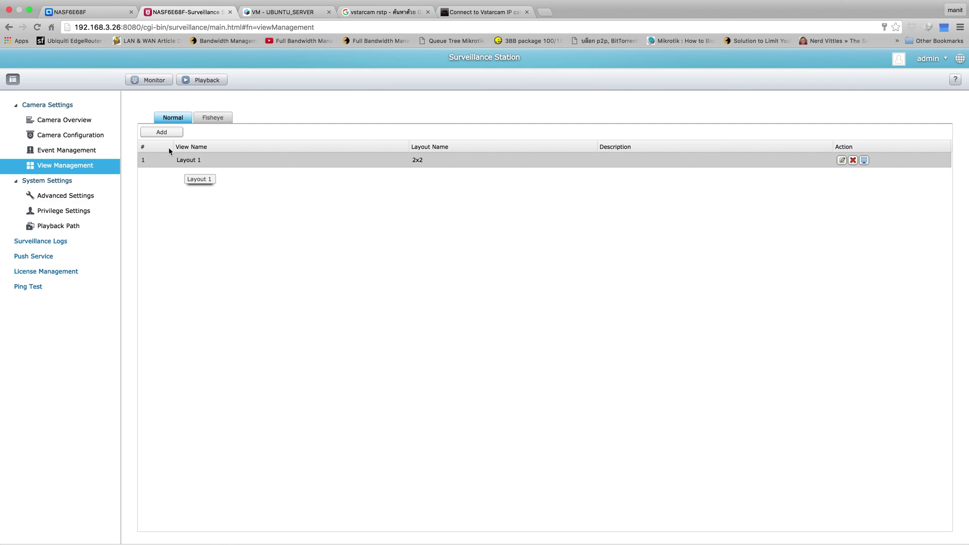
click(162, 133)
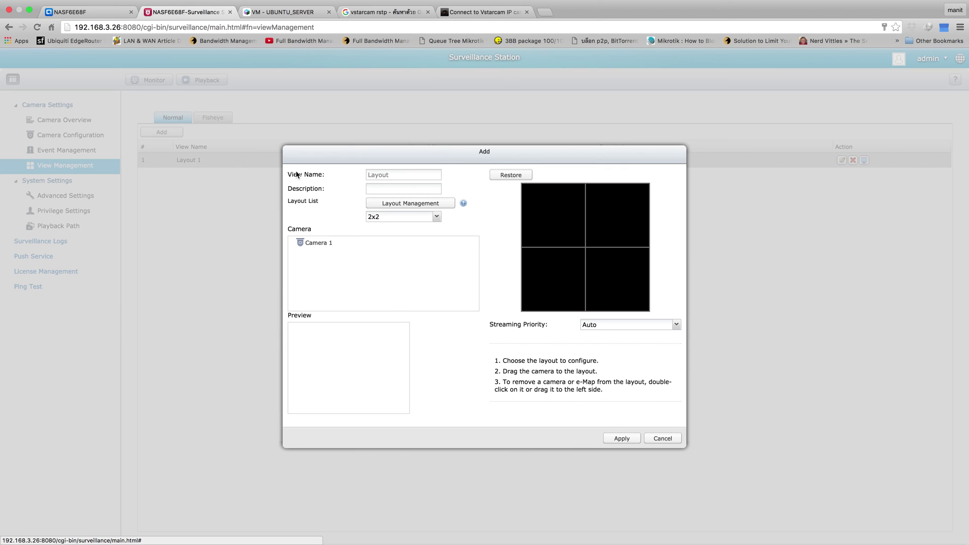
click(662, 438)
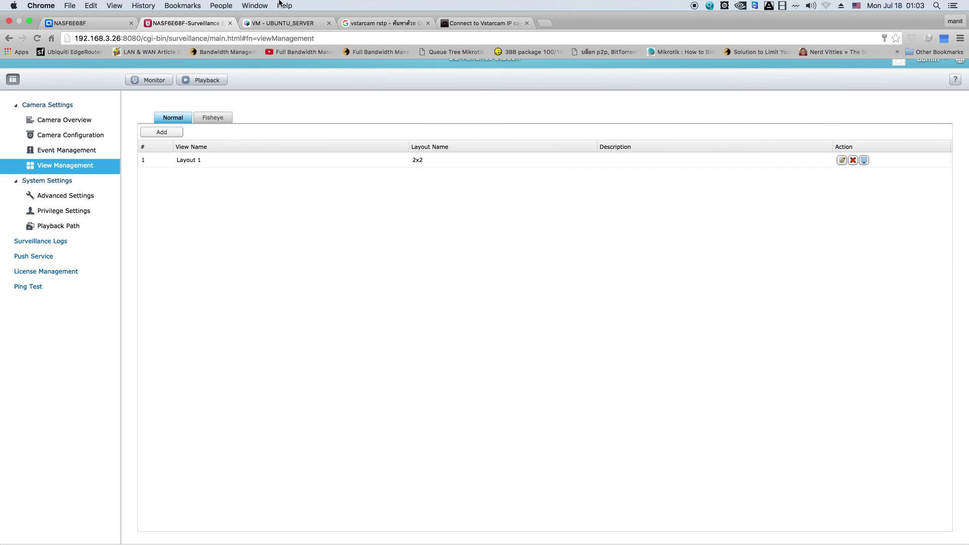
Step: Show the Surveillance Event Logs with Camera 1 disconnection errors, then un-maximise Chrome to reveal the Dock
click(79, 242)
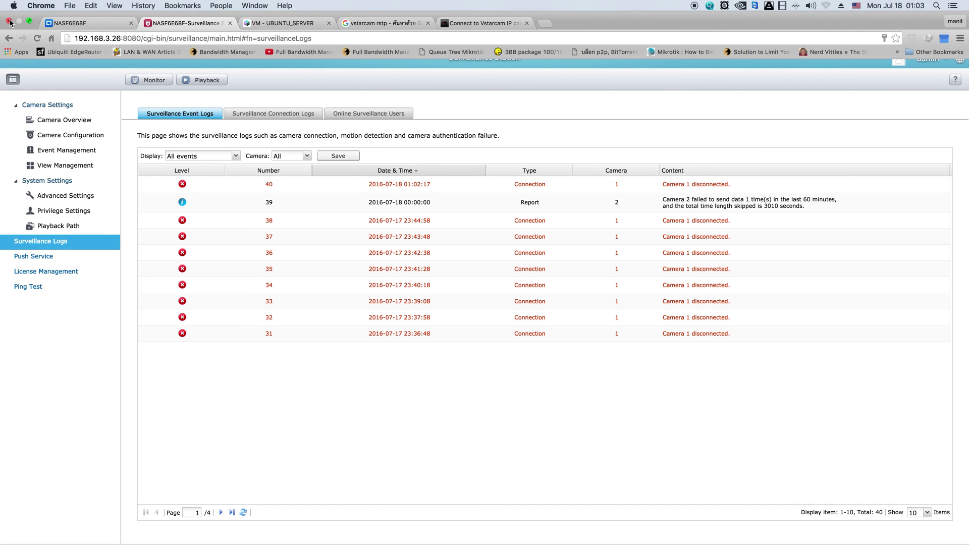
click(29, 23)
mouse_move(135, 525)
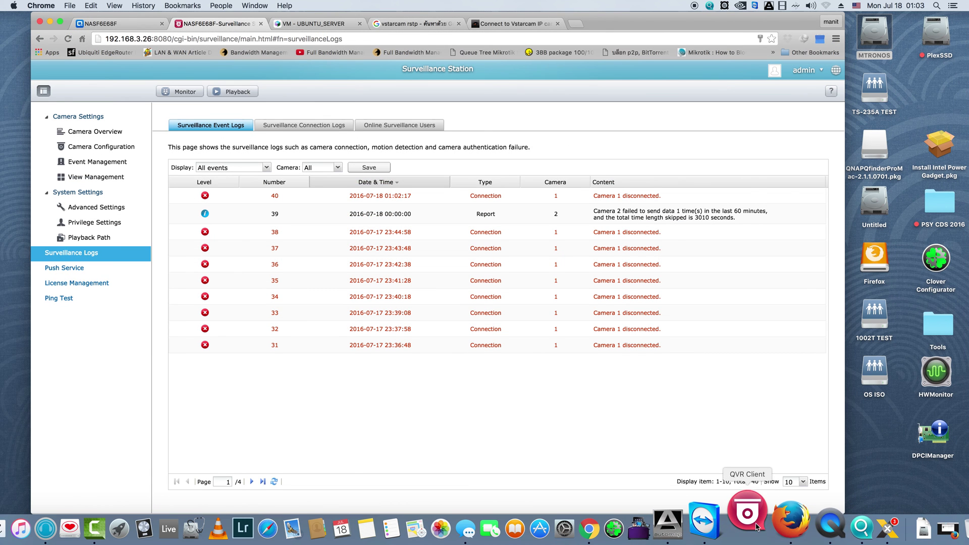
Step: Log in to the NAS in QVR Client, select Camera 1, and switch to the 2x2 layout
click(754, 515)
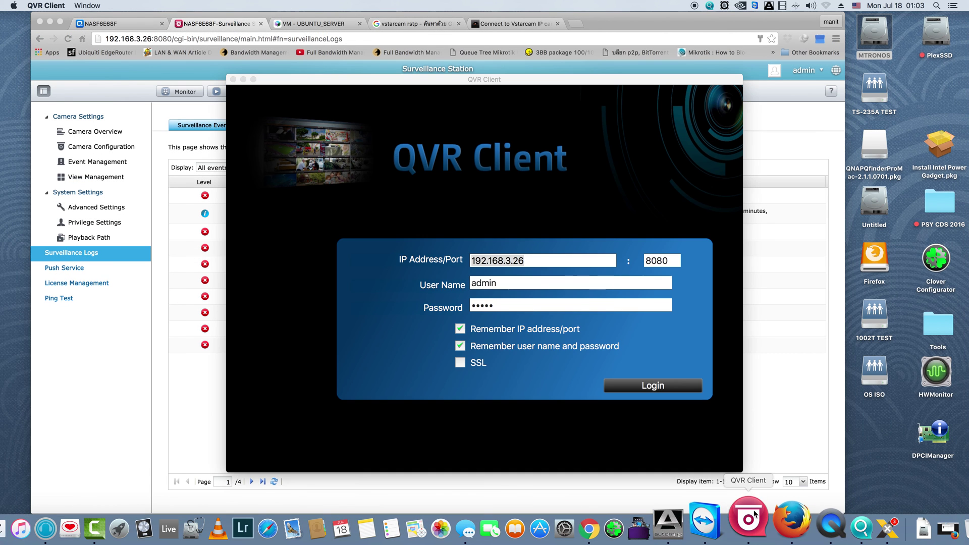
click(664, 389)
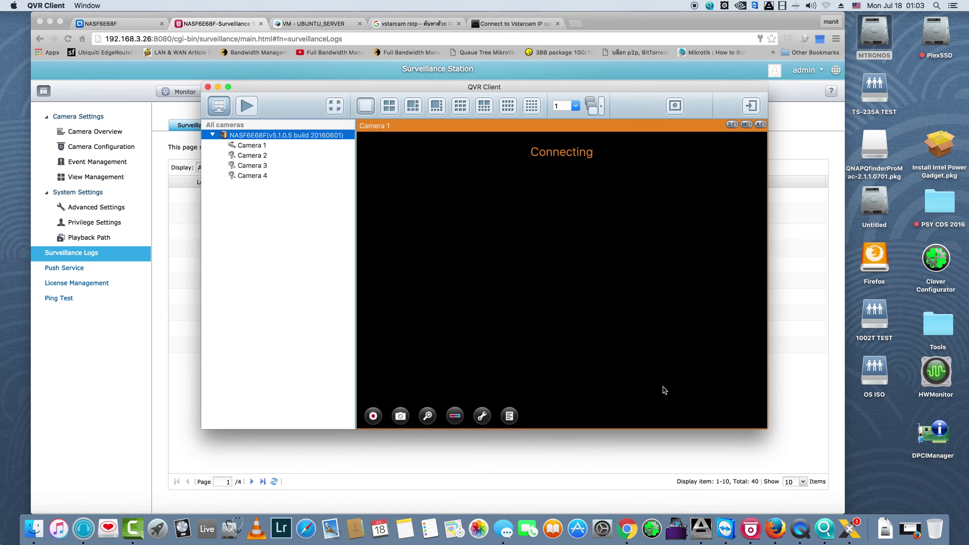
click(273, 146)
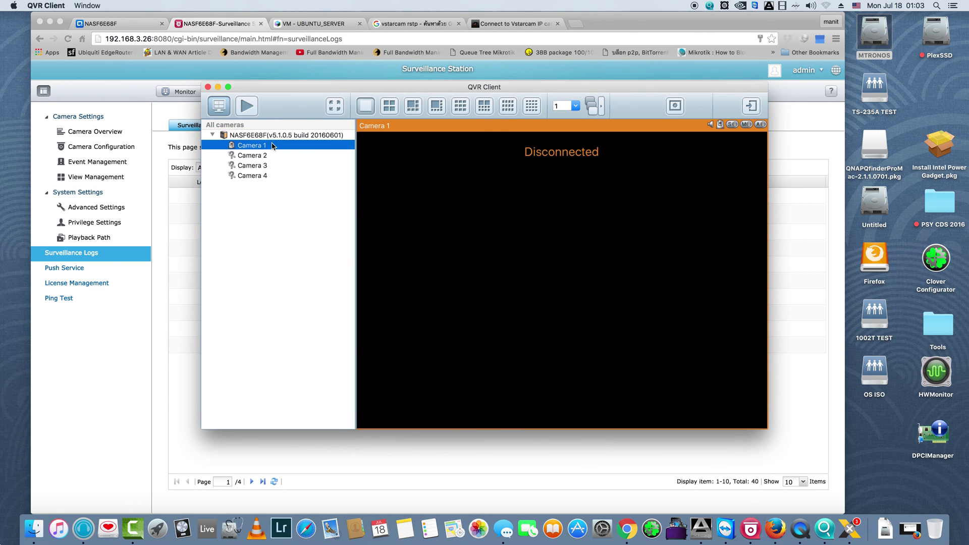
click(388, 106)
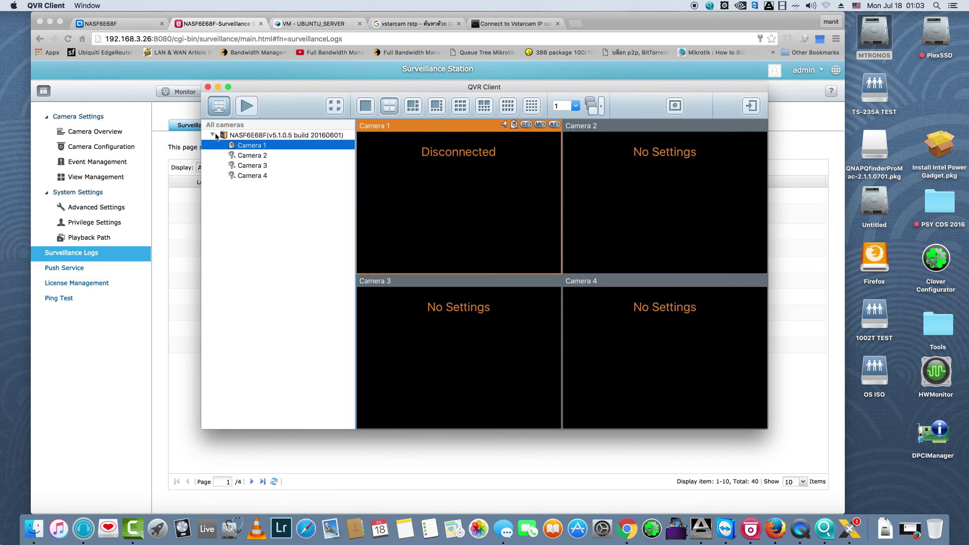
Step: Bring Chrome's Surveillance Event Logs window in front of QVR Client
click(197, 183)
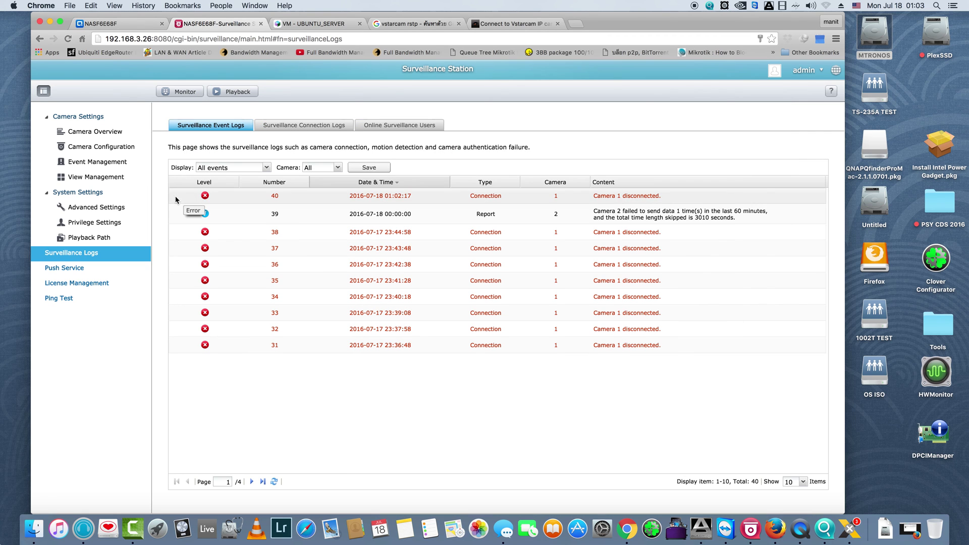